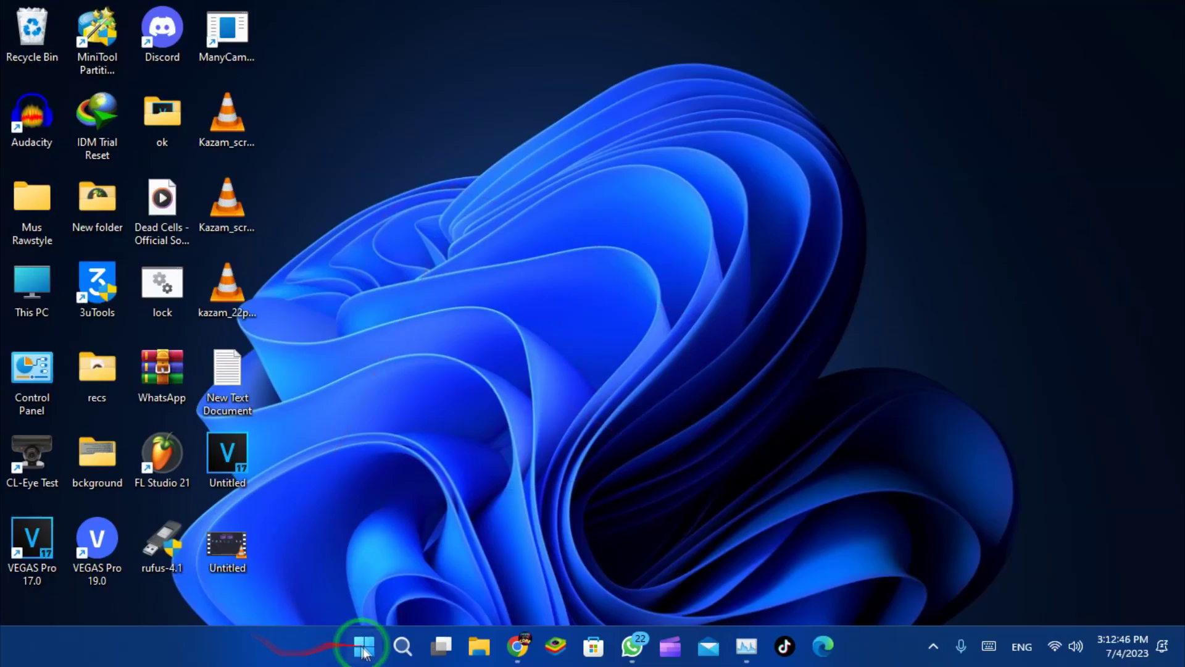
# Try turning on Memory integrity under Core isolation, then minimise Windows Security and Settings
pyautogui.click(364, 648)
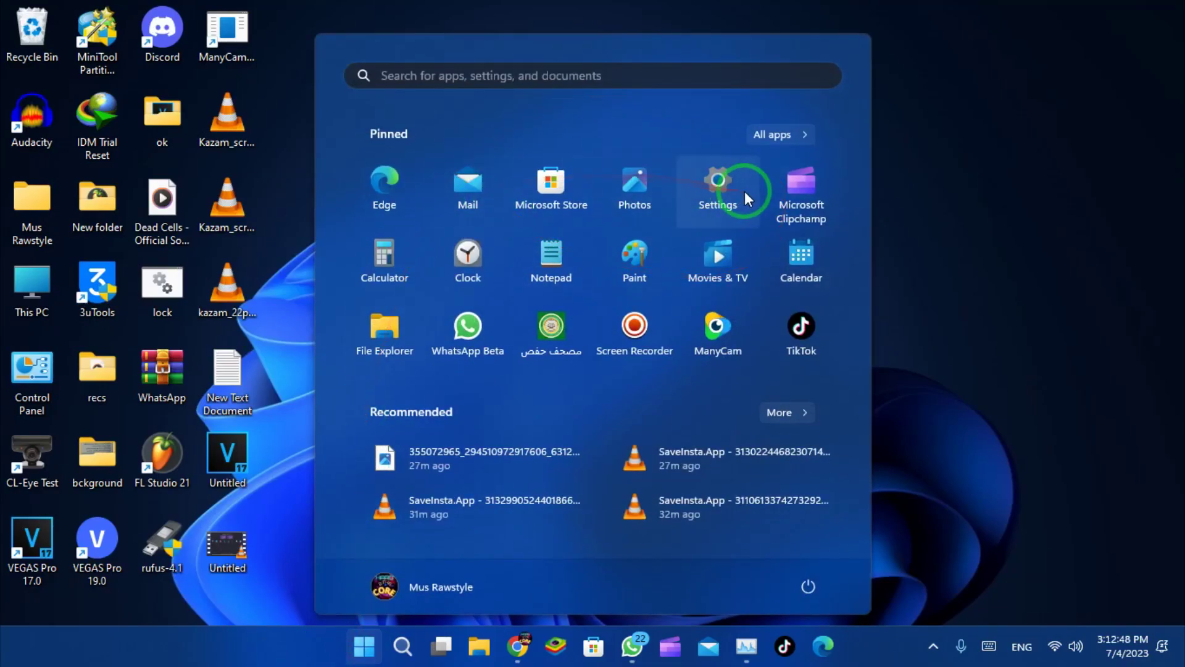
pyautogui.click(744, 191)
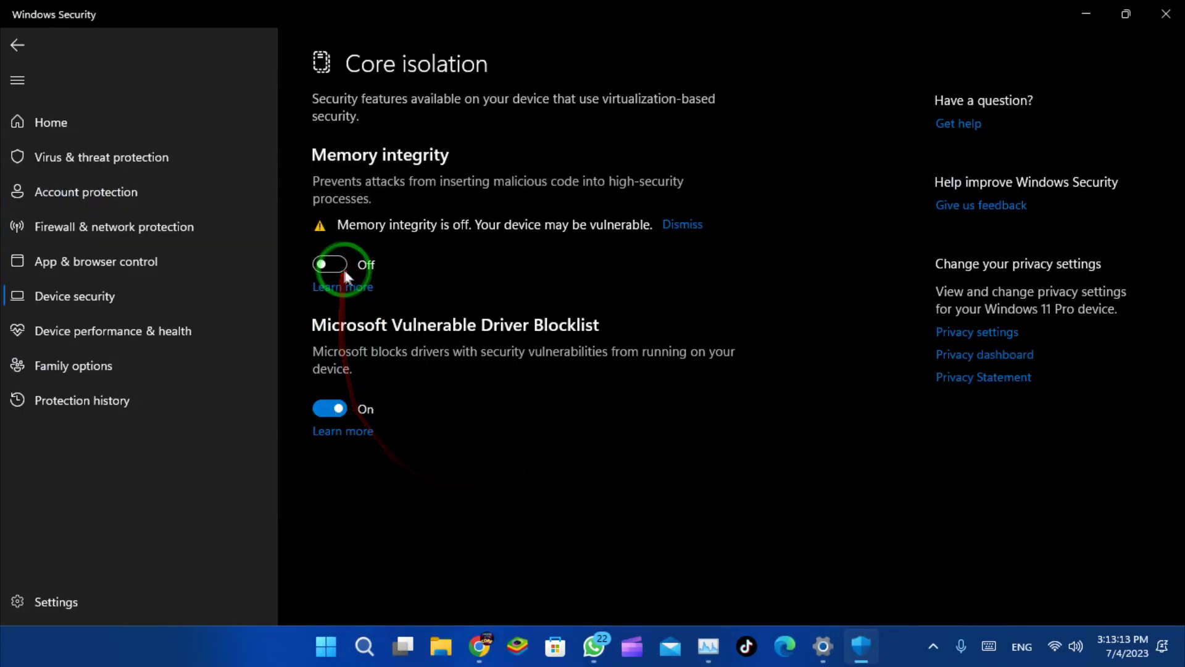
pyautogui.click(332, 268)
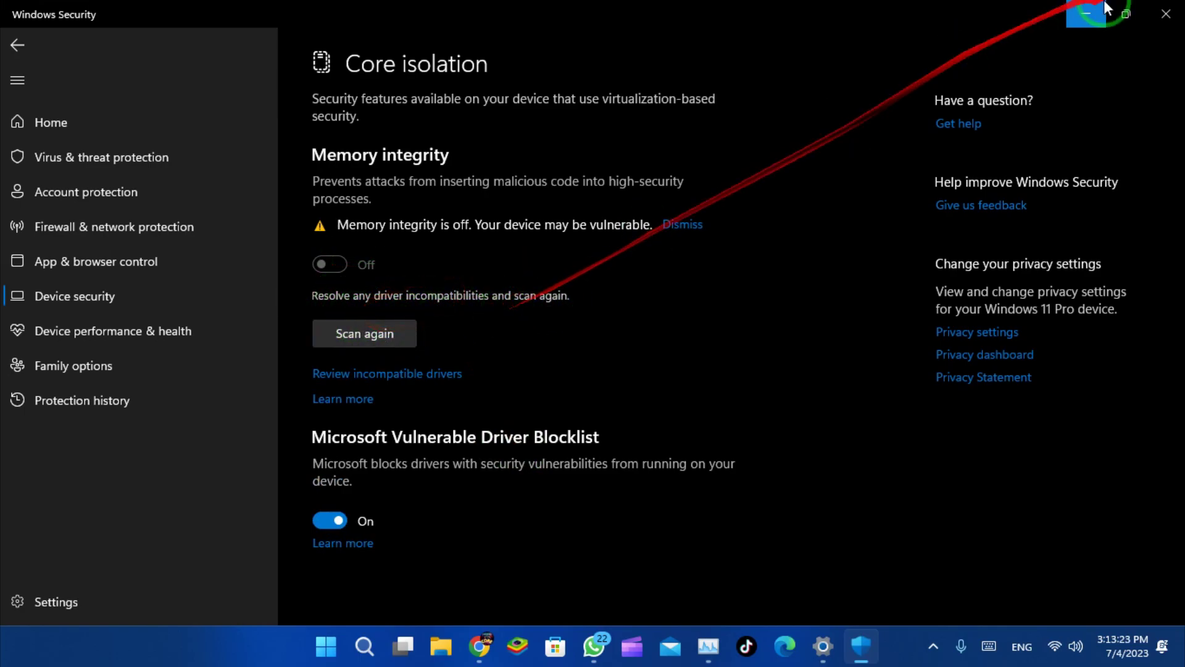
pyautogui.click(1085, 14)
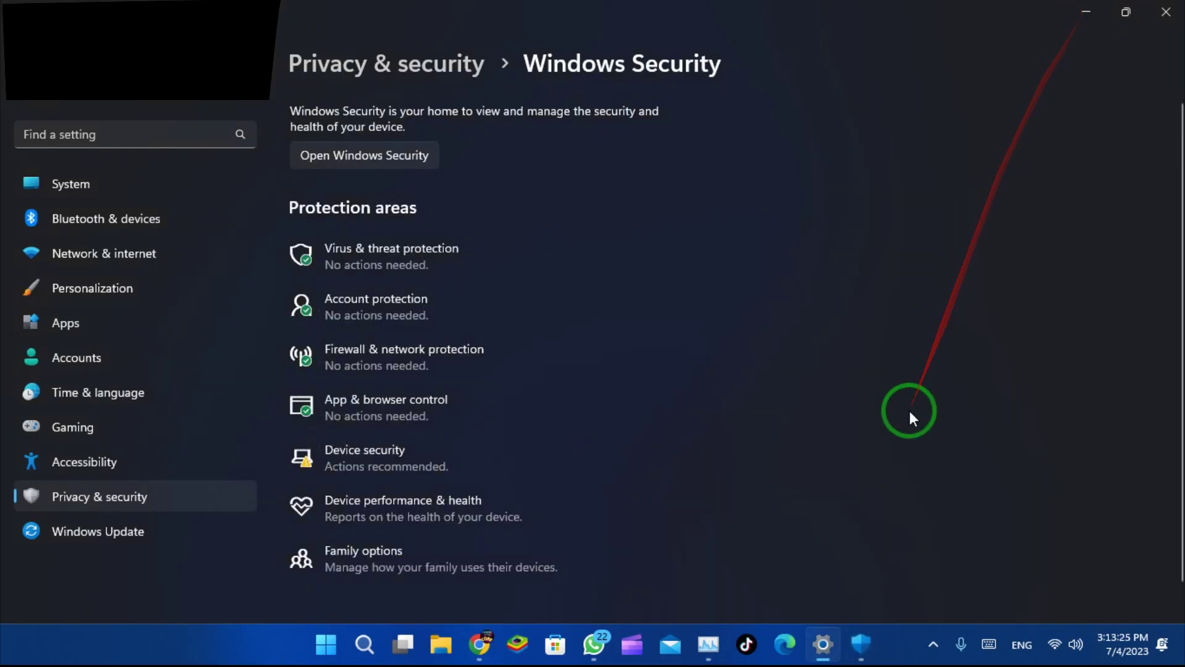
pyautogui.click(1085, 13)
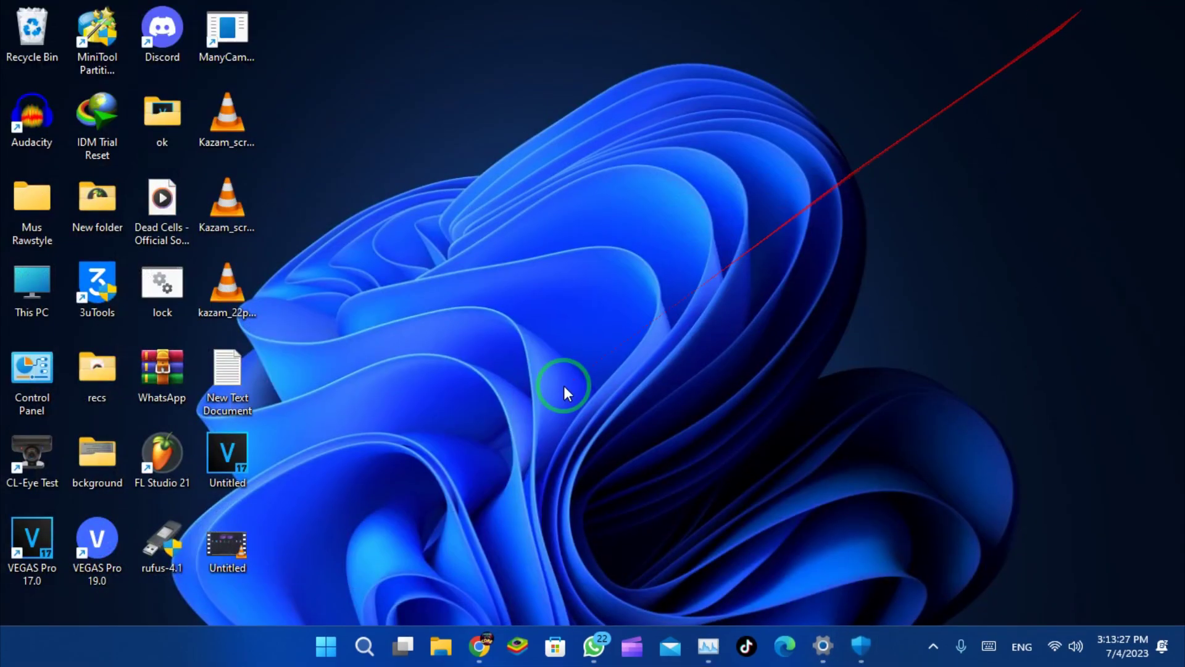
# Search Google for 'autorun.exe download' from Chrome's address bar
pyautogui.click(479, 646)
pyautogui.click(216, 46)
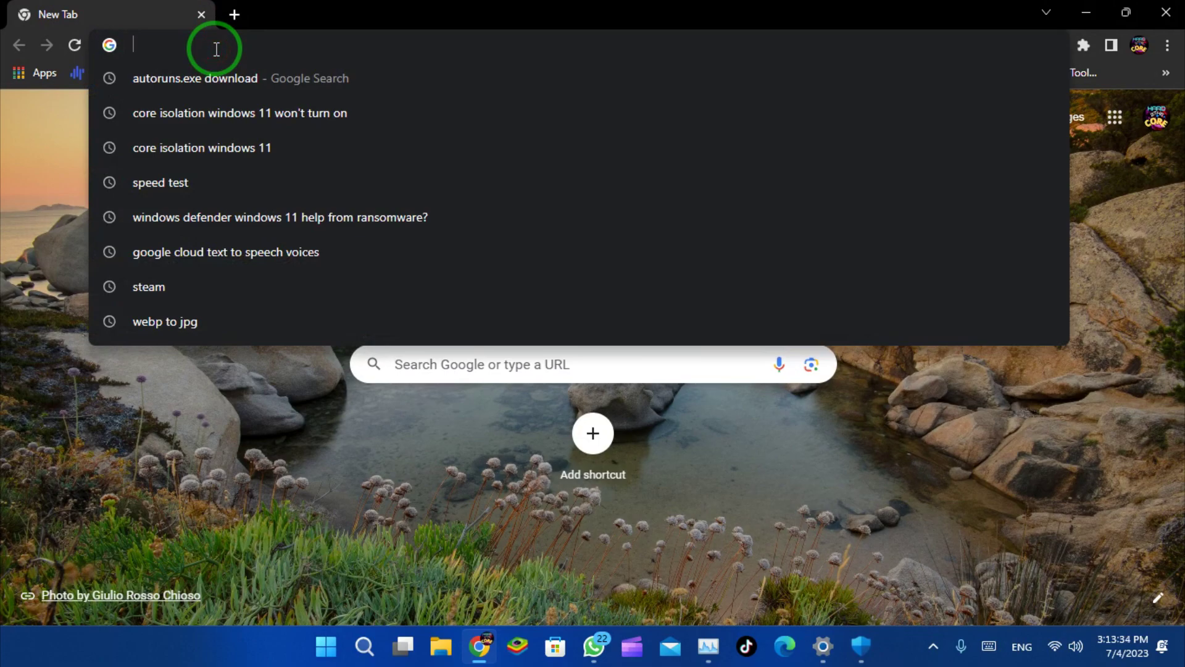
pyautogui.write('autorun')
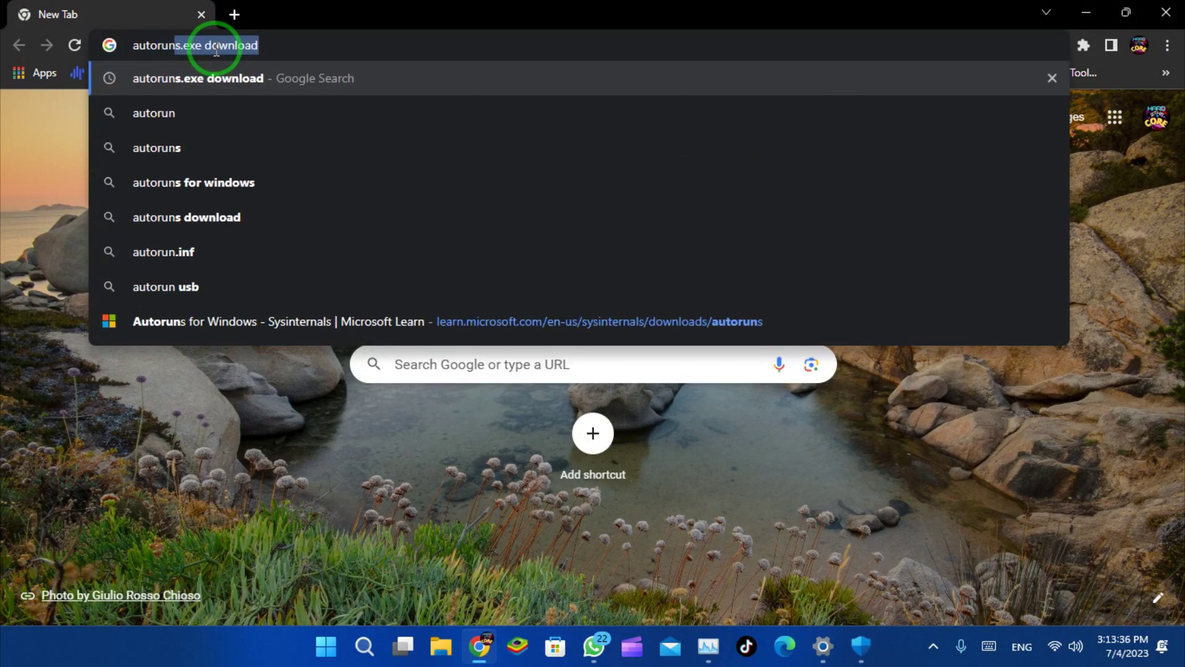
pyautogui.write('.exe')
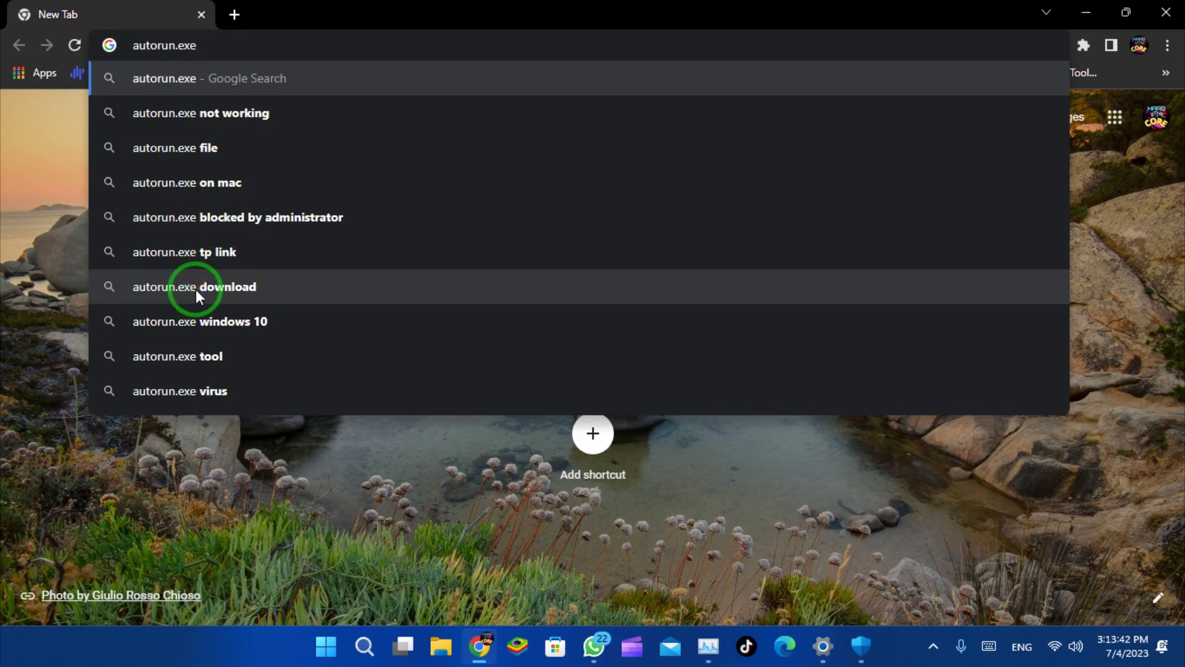
pyautogui.click(195, 289)
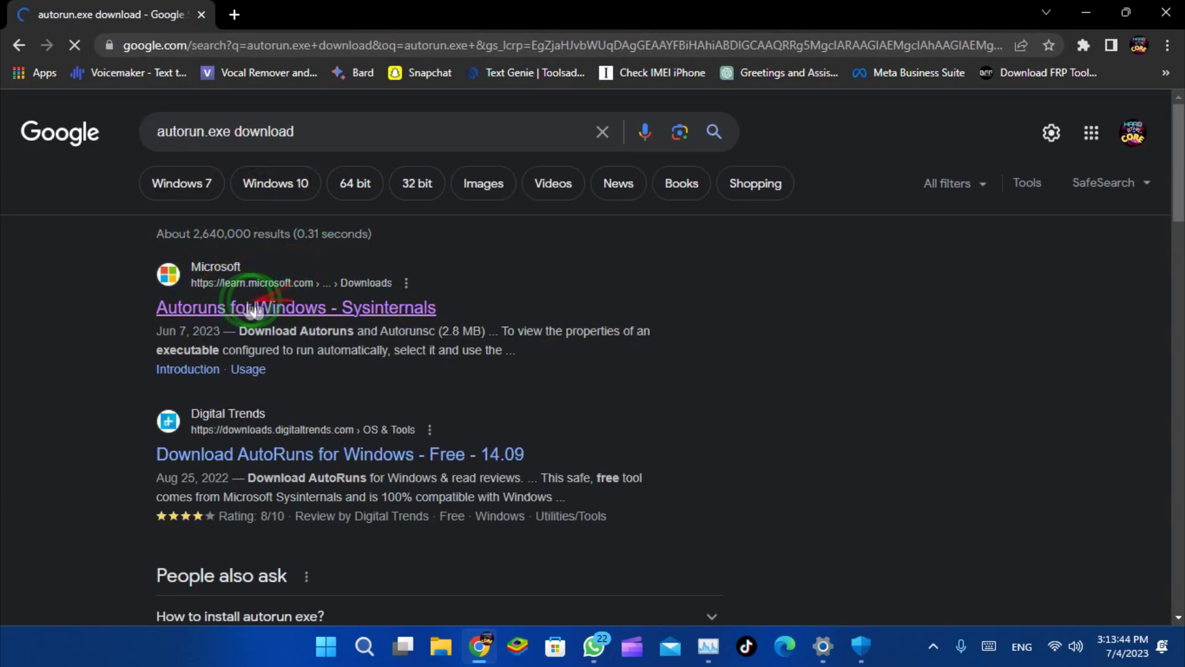
# Open the Autoruns for Windows Sysinternals page and request the Autoruns and Autorunsc download
pyautogui.click(291, 302)
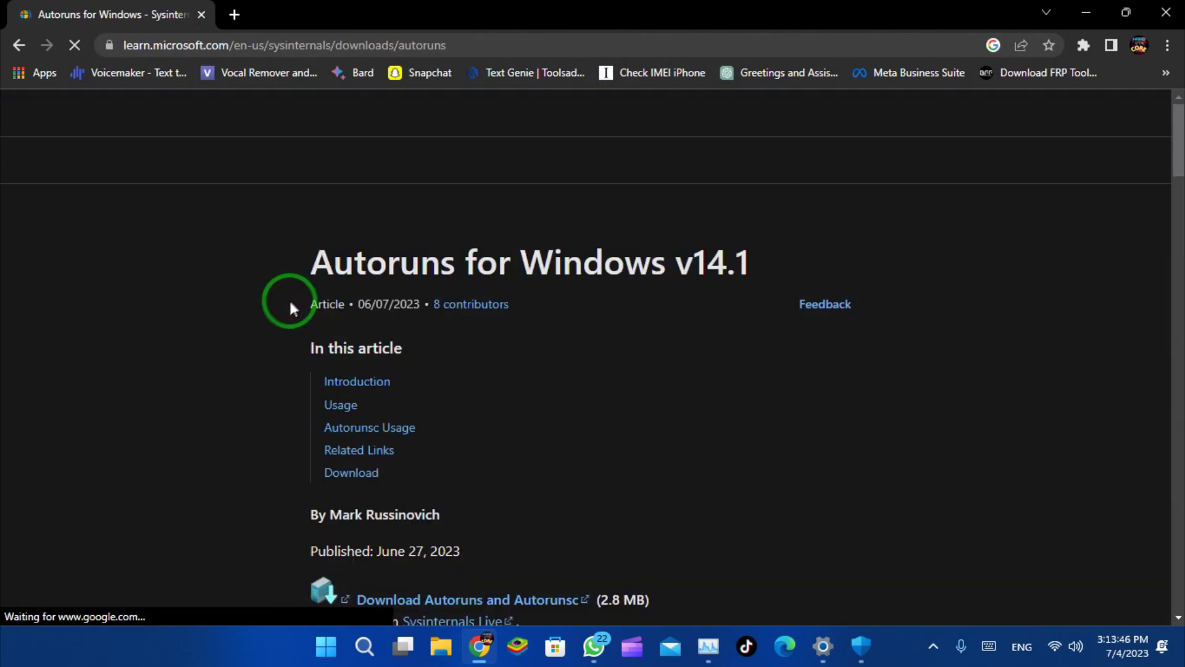
pyautogui.moveTo(1177, 136); pyautogui.dragTo(1177, 171)
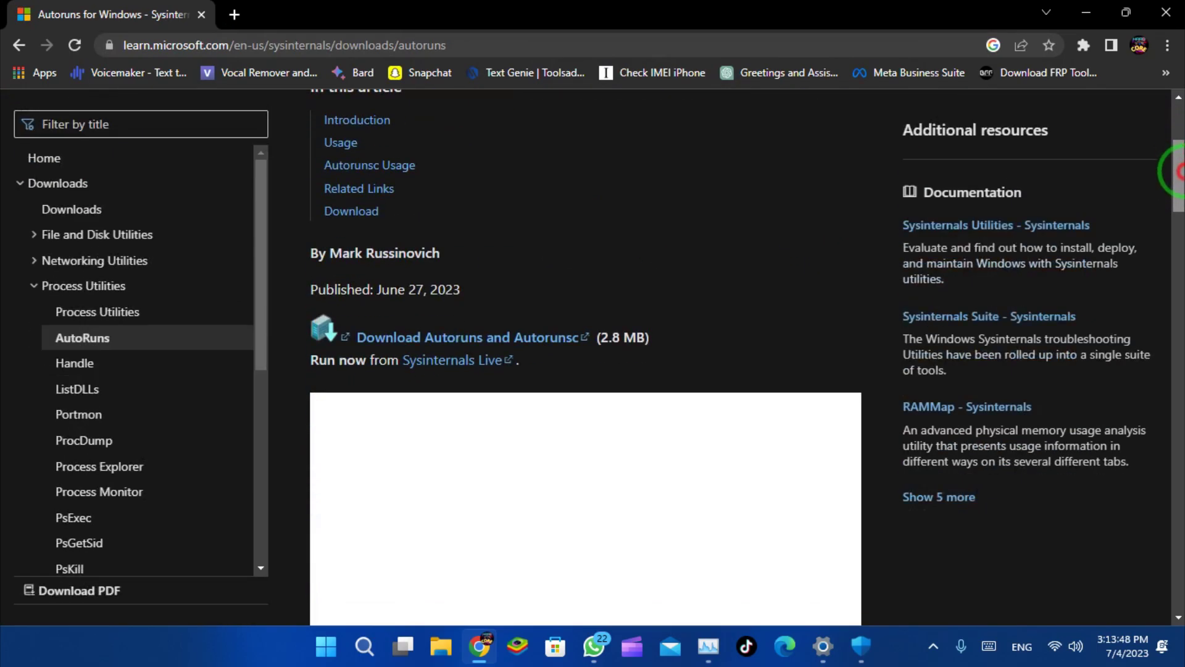
pyautogui.click(470, 336)
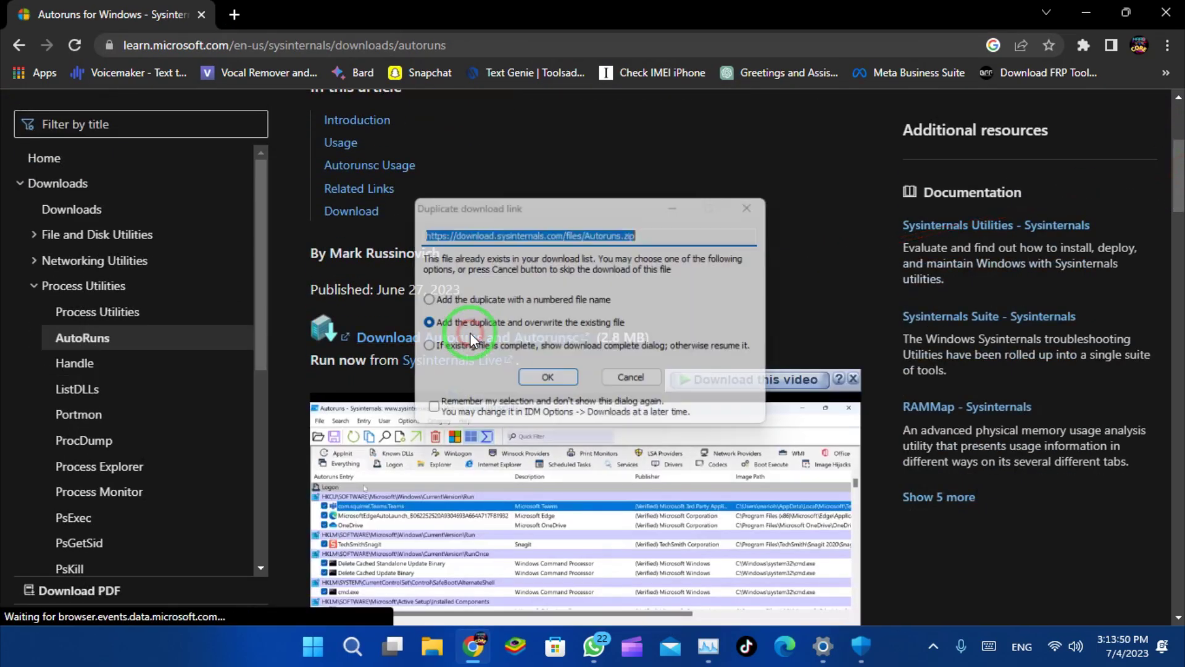
# Overwrite the existing file, download Autoruns.zip, and clear the trial and registration prompts
pyautogui.click(548, 377)
pyautogui.click(698, 376)
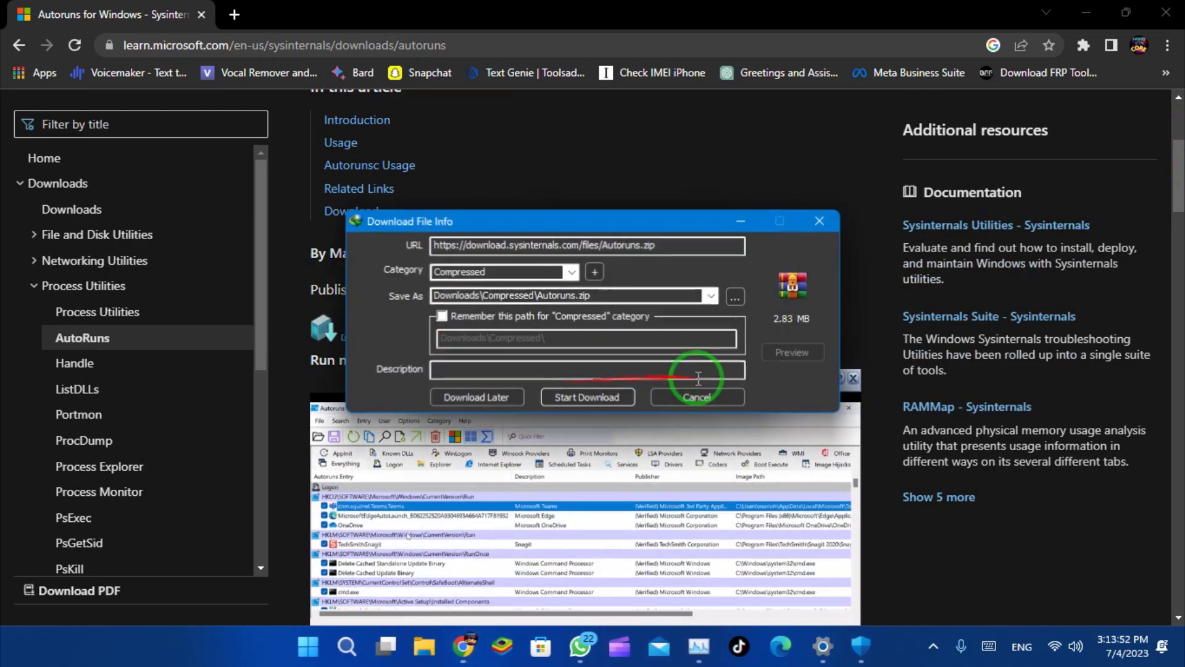
pyautogui.click(605, 396)
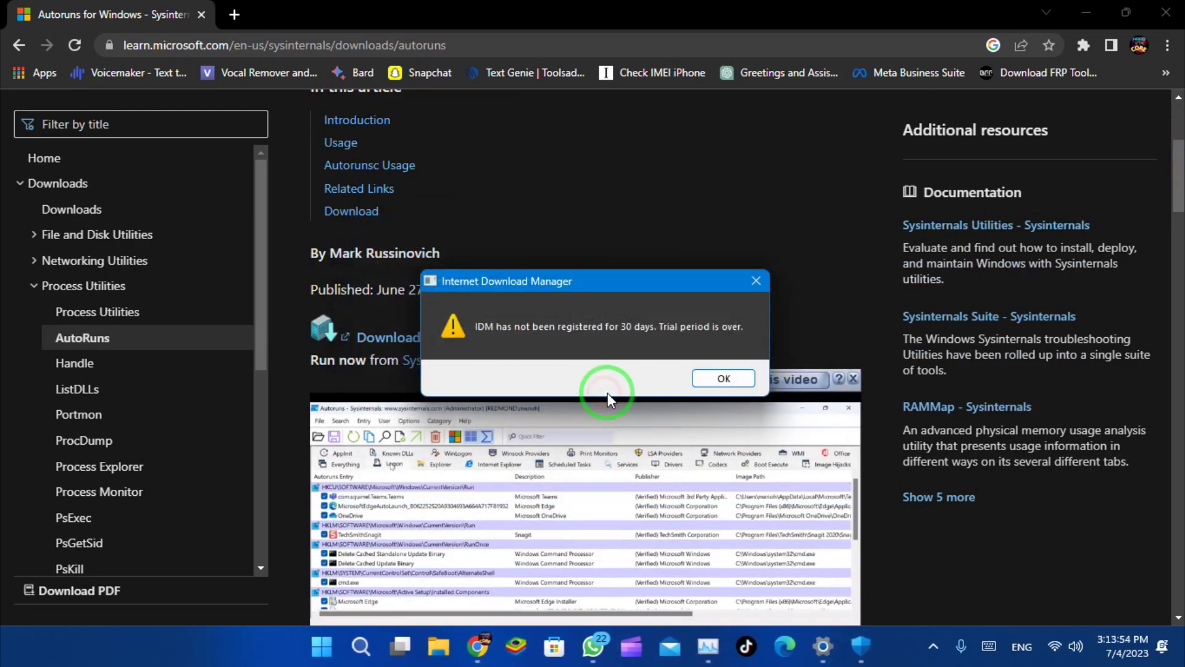
pyautogui.click(722, 380)
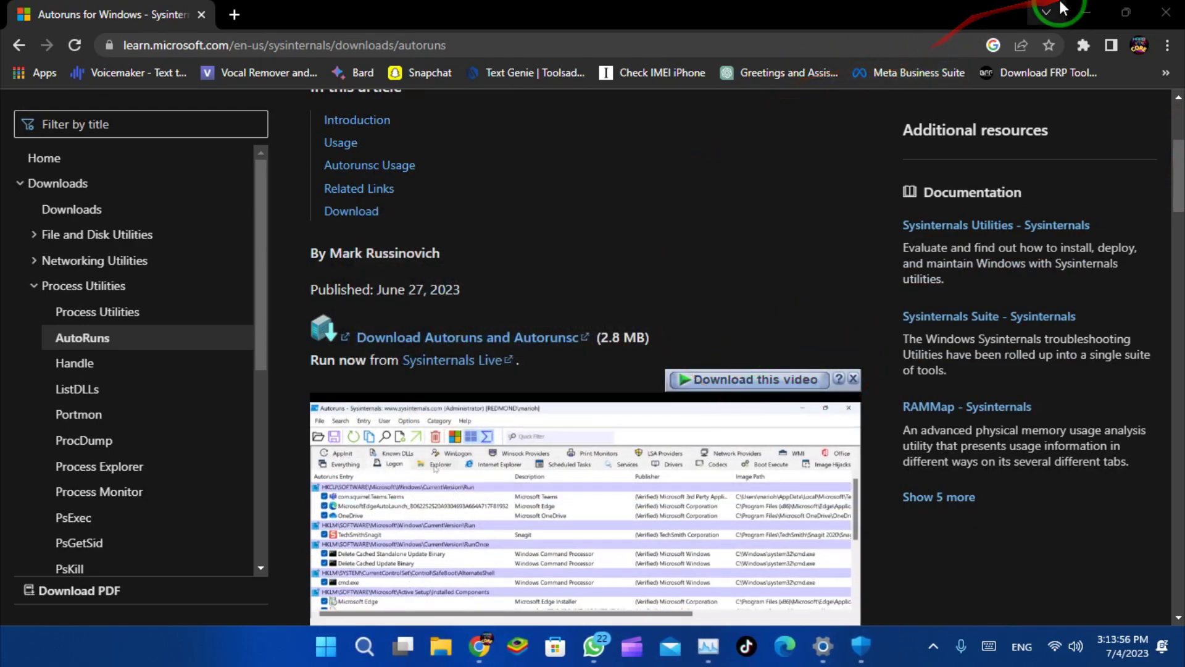
pyautogui.click(1088, 13)
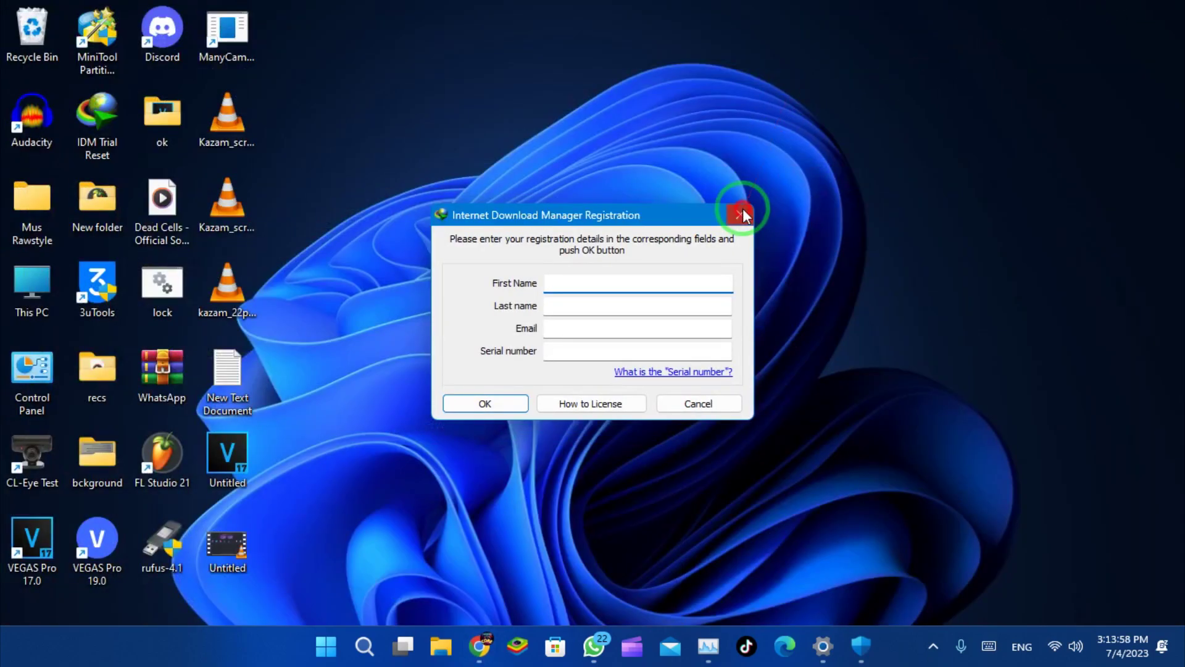
pyautogui.click(740, 214)
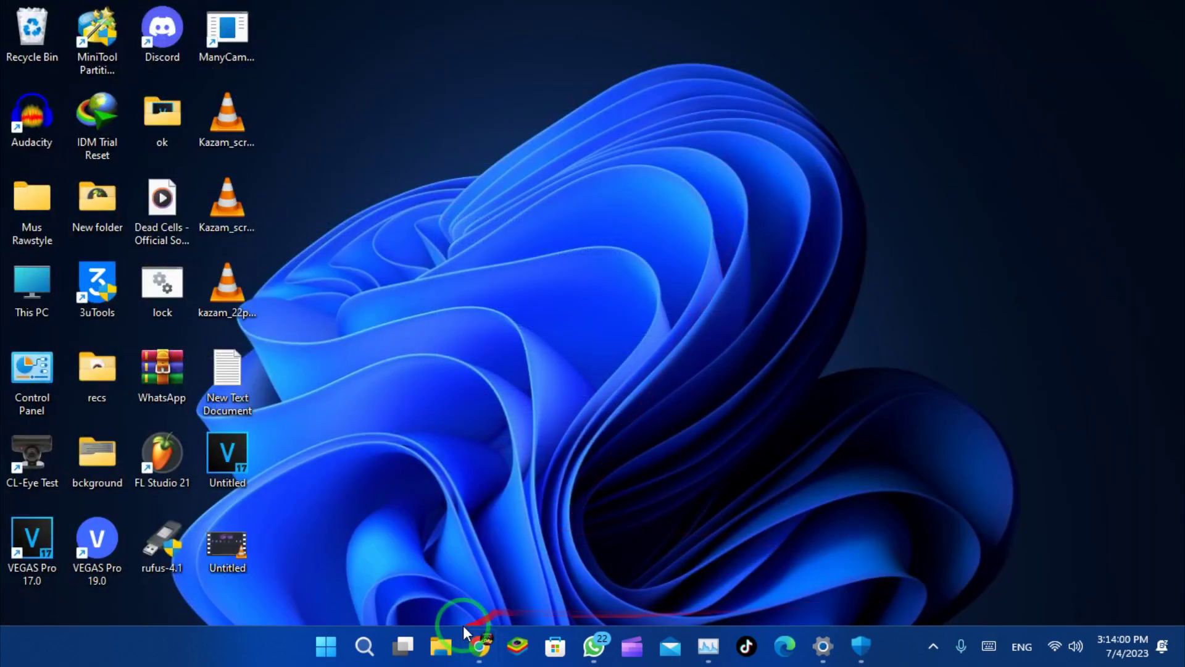
# Open the Autoruns folder, run Autoruns64 and agree to the Sysinternals licence
pyautogui.doubleClick(291, 130)
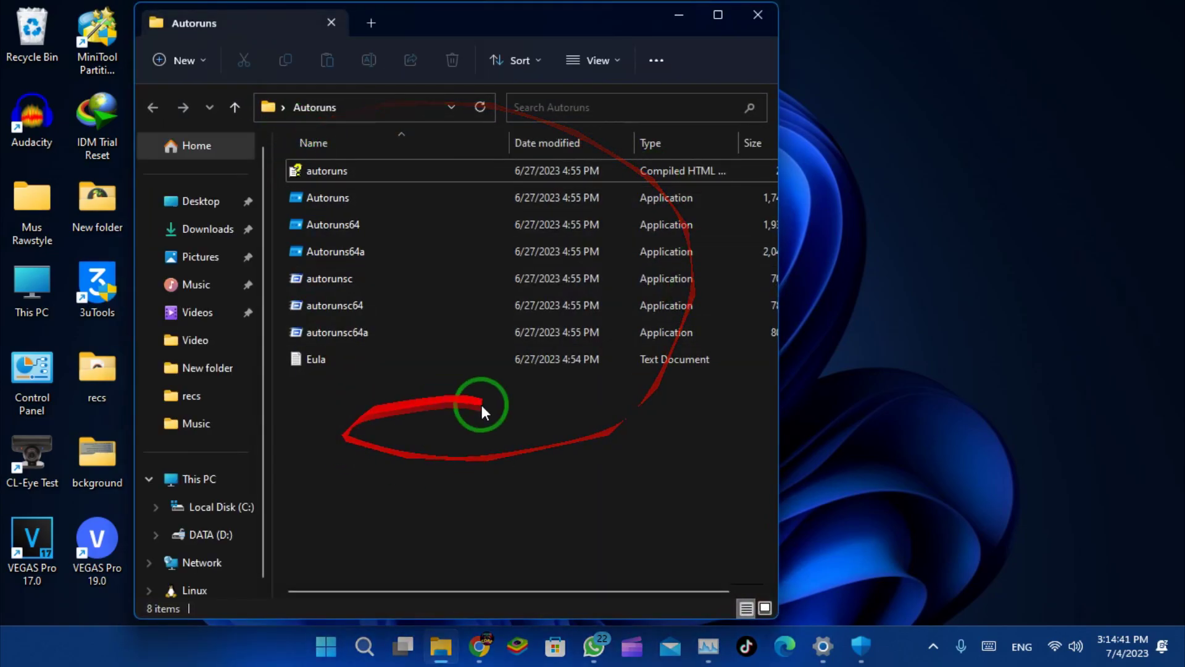
pyautogui.click(397, 220)
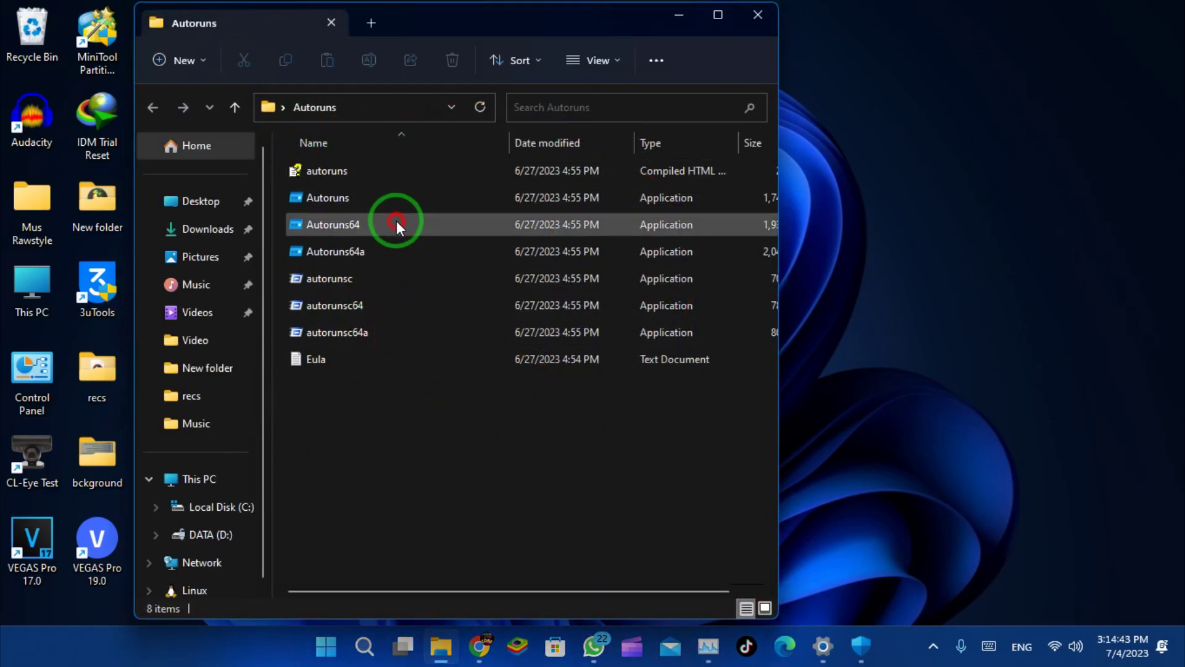
pyautogui.doubleClick(396, 222)
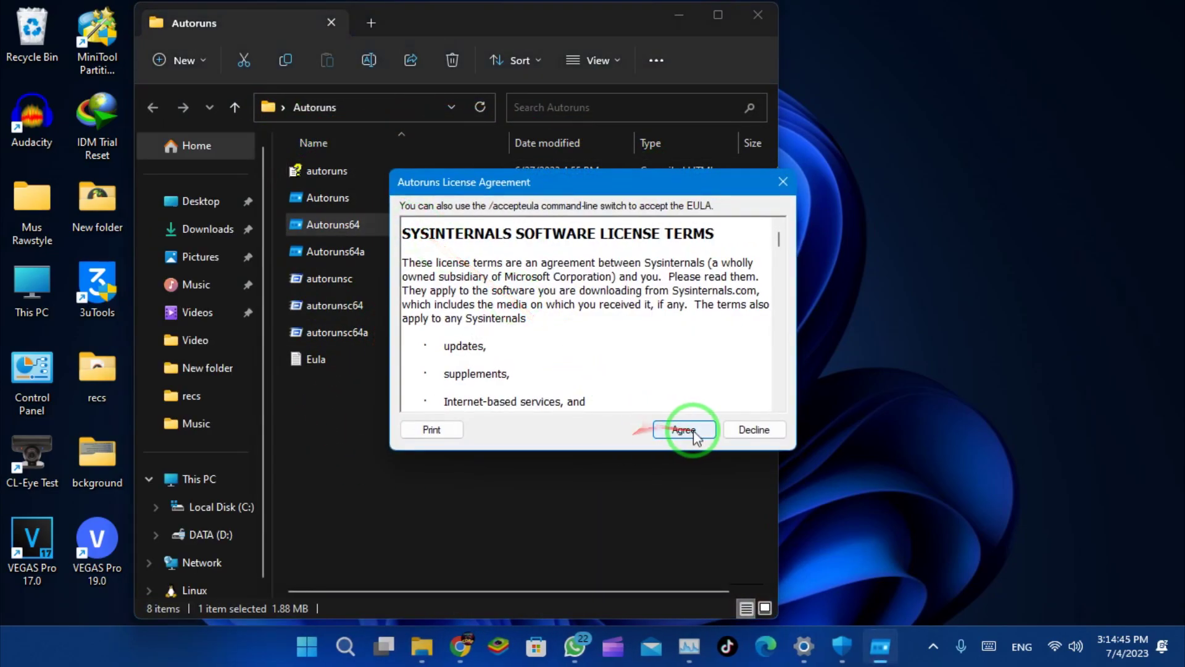
pyautogui.click(684, 430)
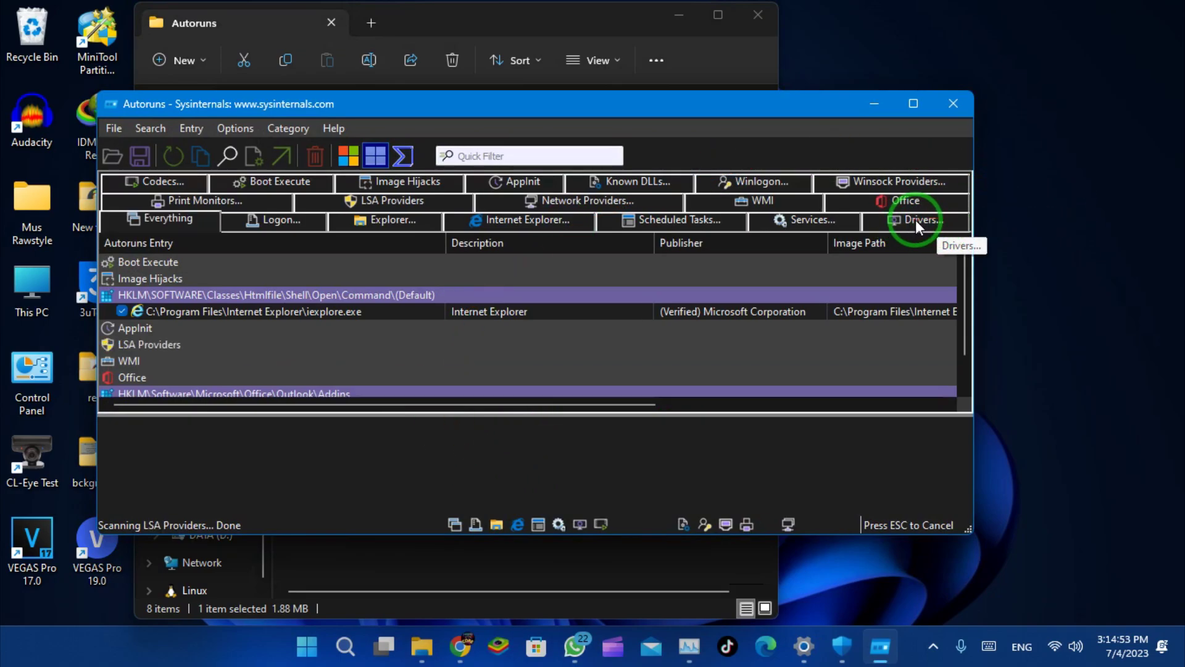
# Switch Autoruns to the Drivers tab, enlarge the window and maximise it
pyautogui.click(916, 221)
pyautogui.click(902, 221)
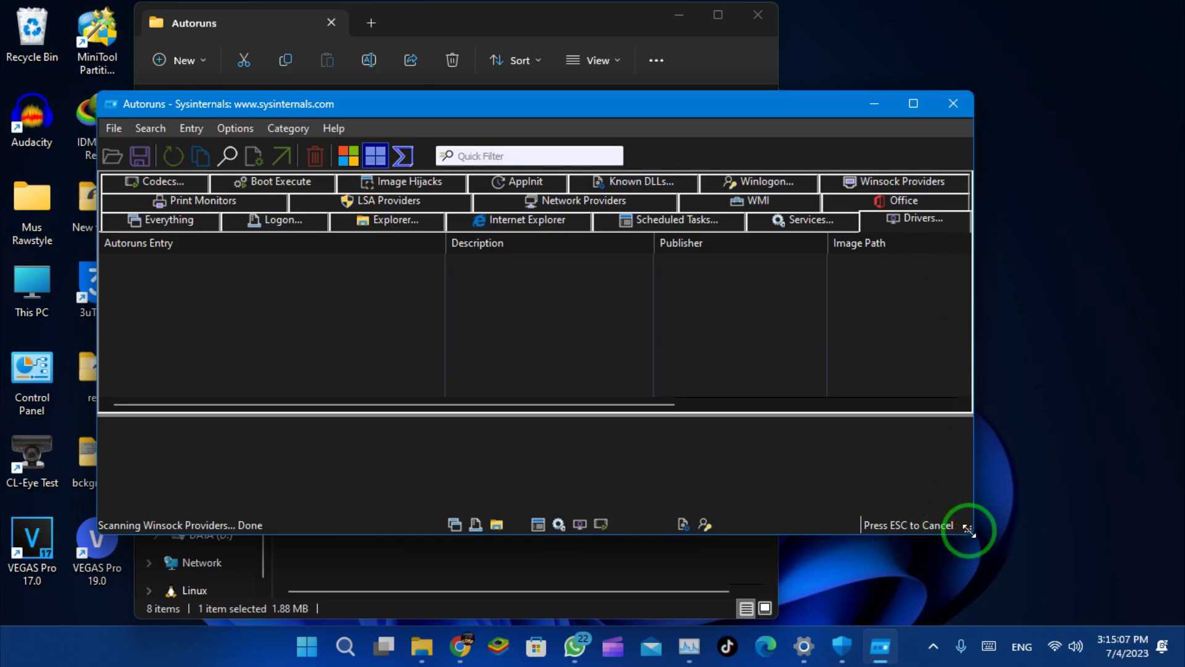
pyautogui.moveTo(967, 529); pyautogui.dragTo(1040, 592)
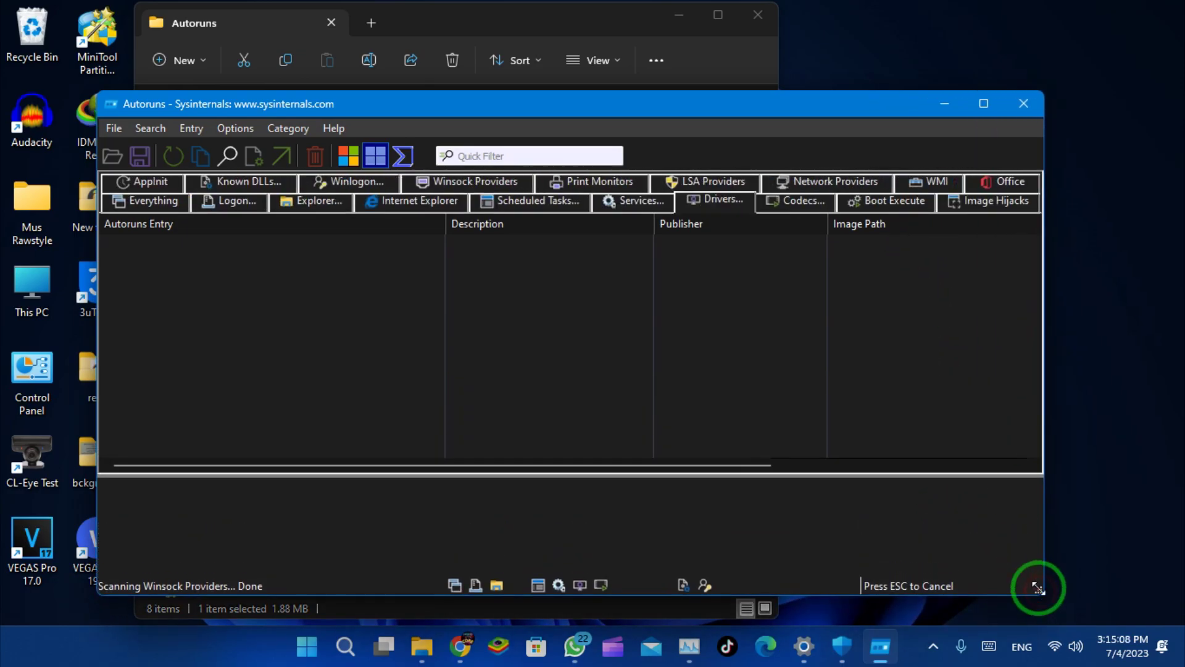
pyautogui.click(984, 111)
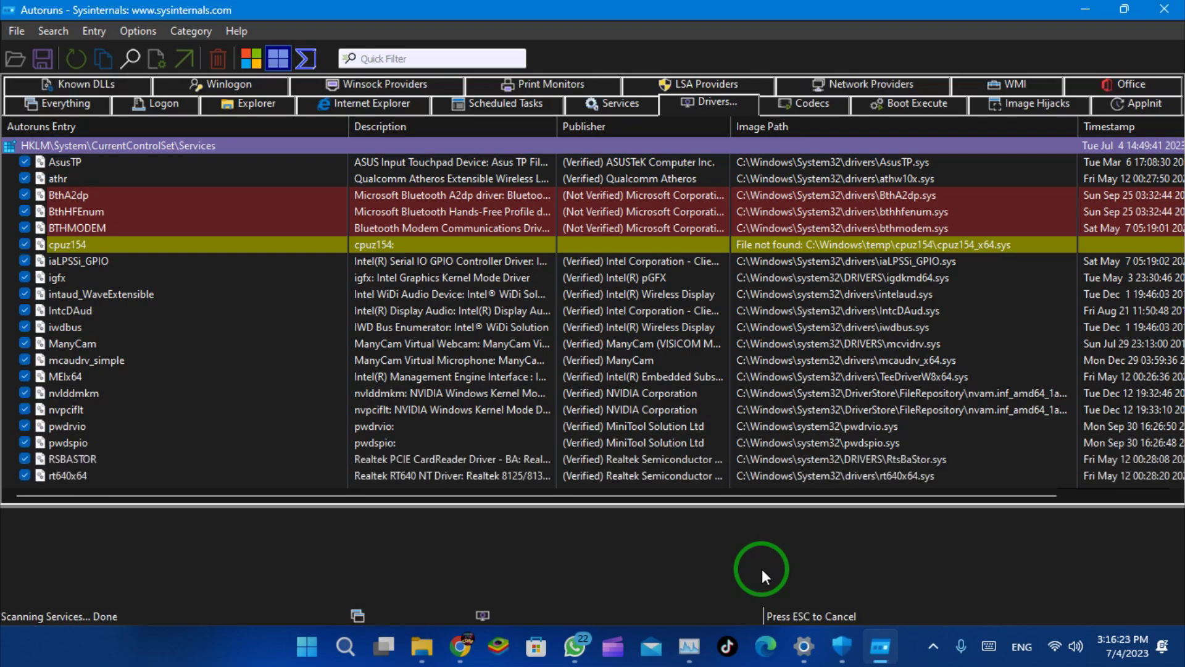
# Delete the cpuz154 and Adobe Type Manager driver entries
pyautogui.click(735, 242)
pyautogui.rightClick(734, 242)
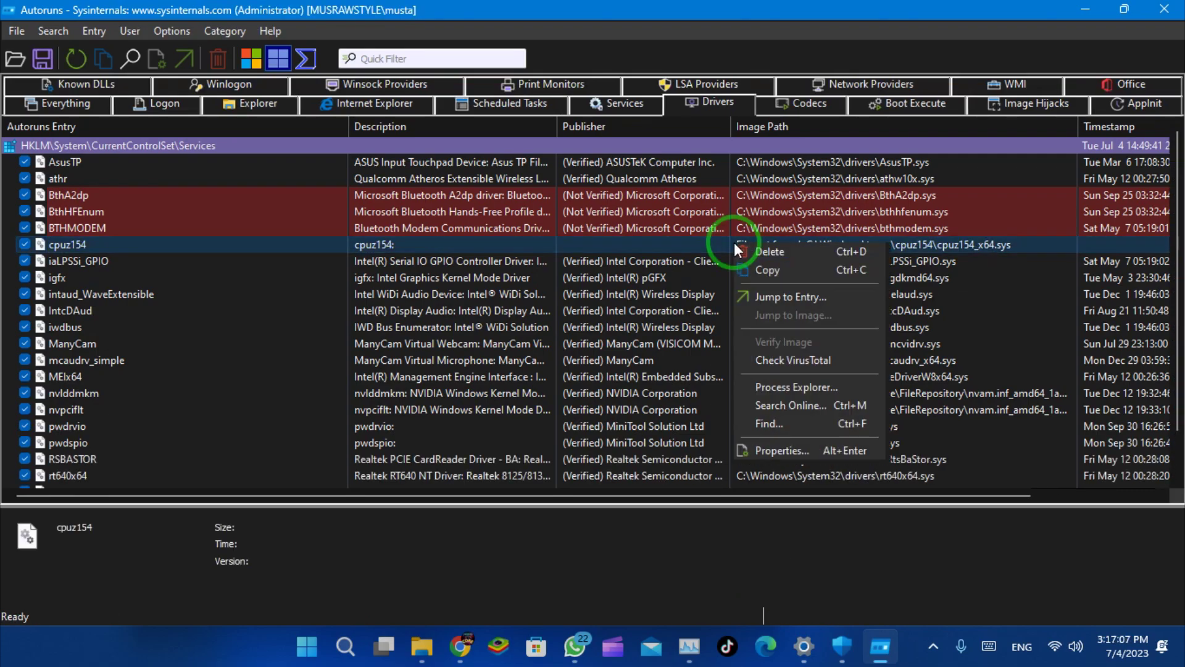
pyautogui.click(749, 250)
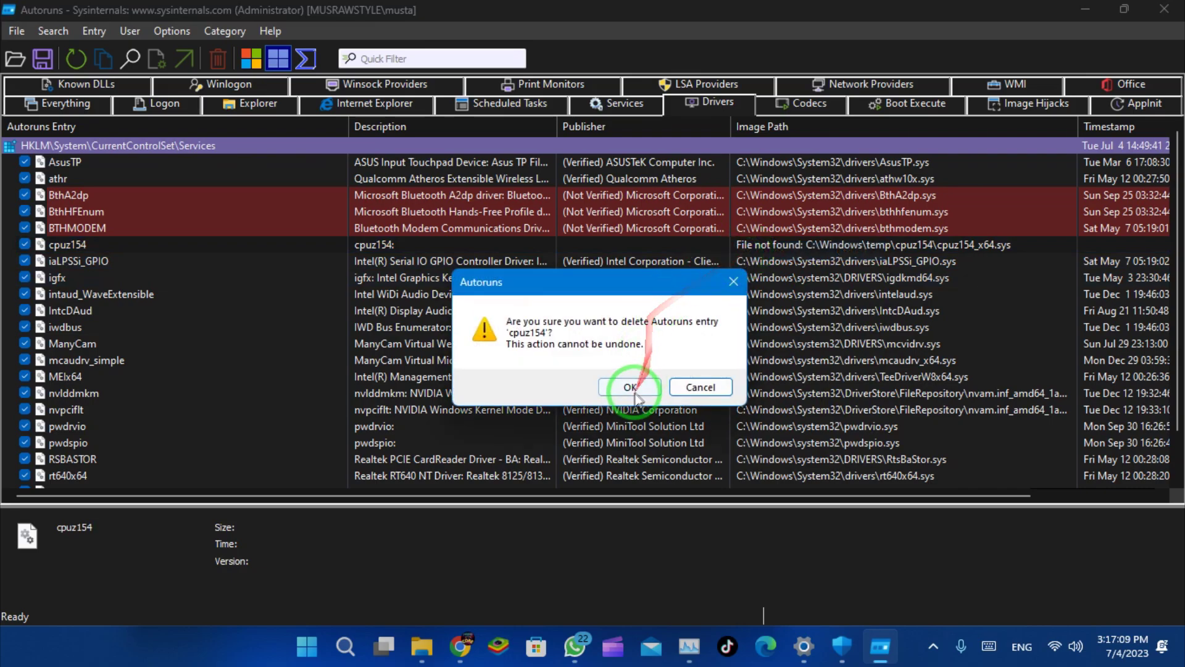
pyautogui.click(631, 387)
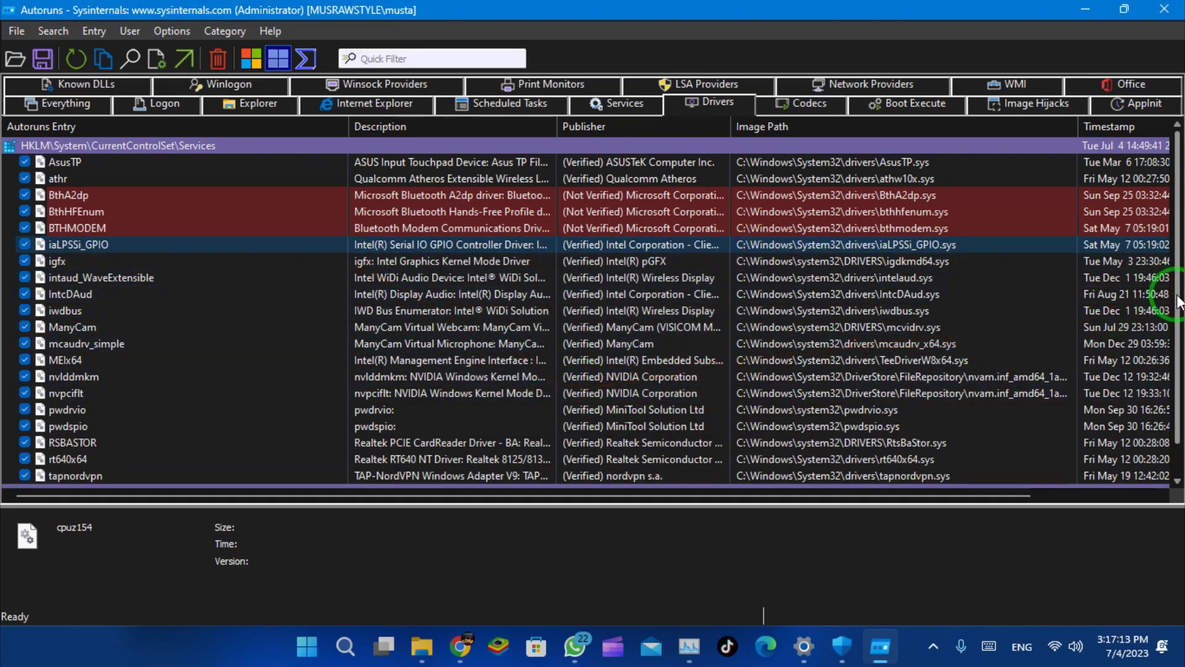
pyautogui.scroll(-1, 1180, 401)
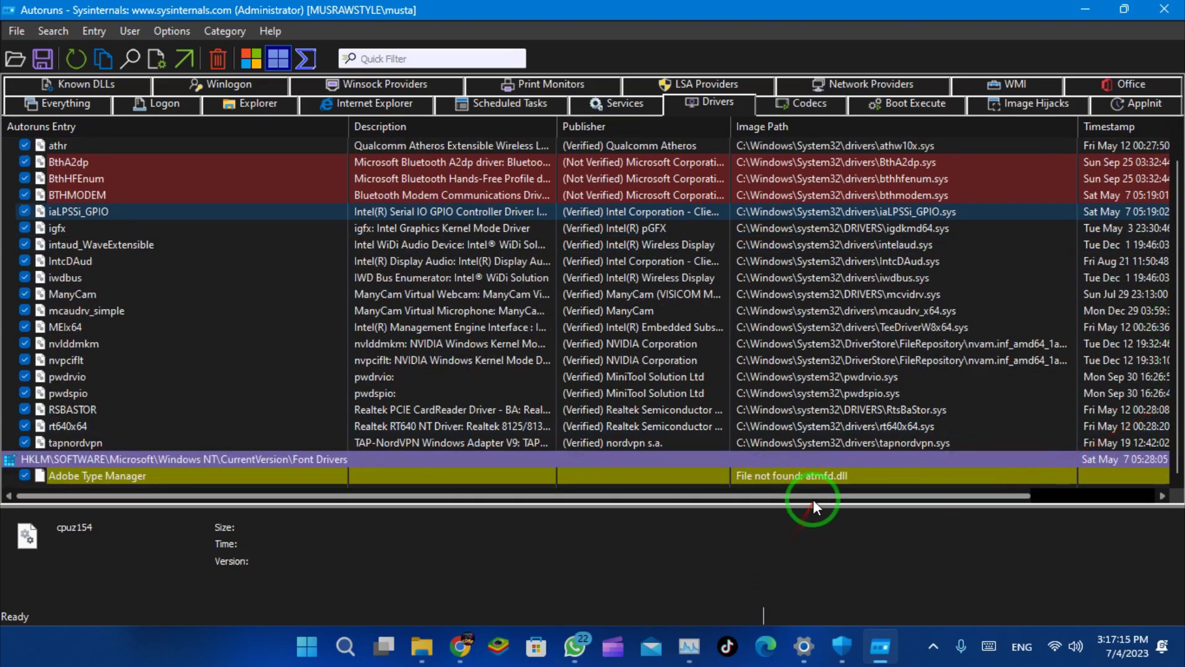
pyautogui.click(787, 477)
pyautogui.rightClick(788, 476)
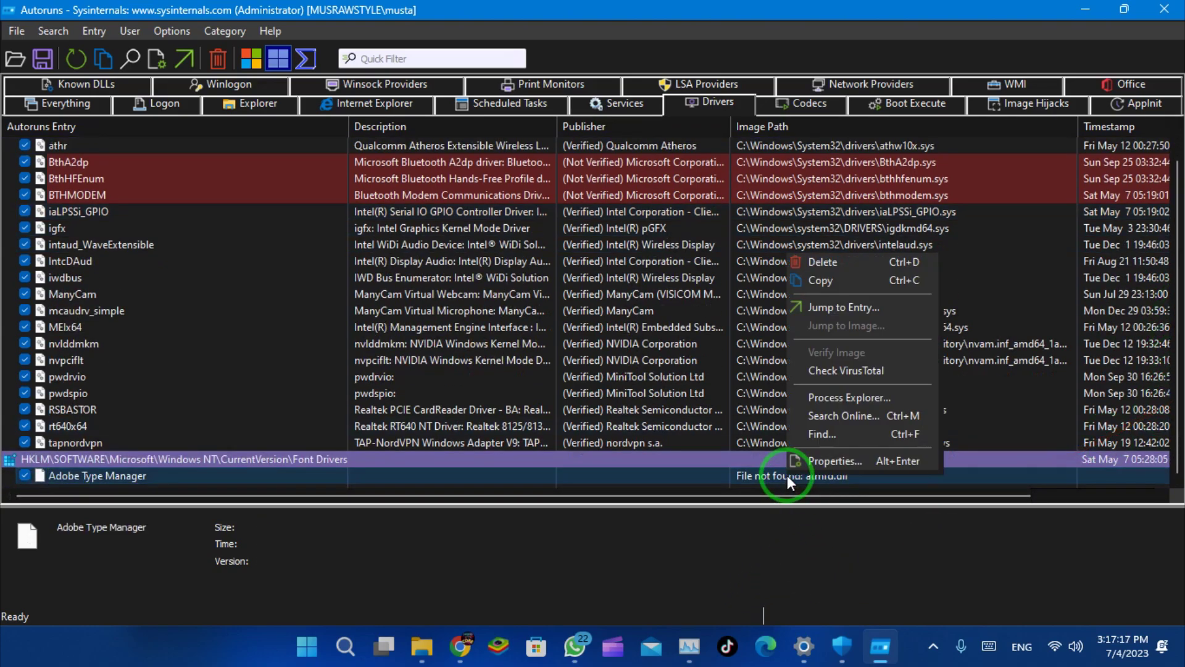
pyautogui.click(822, 262)
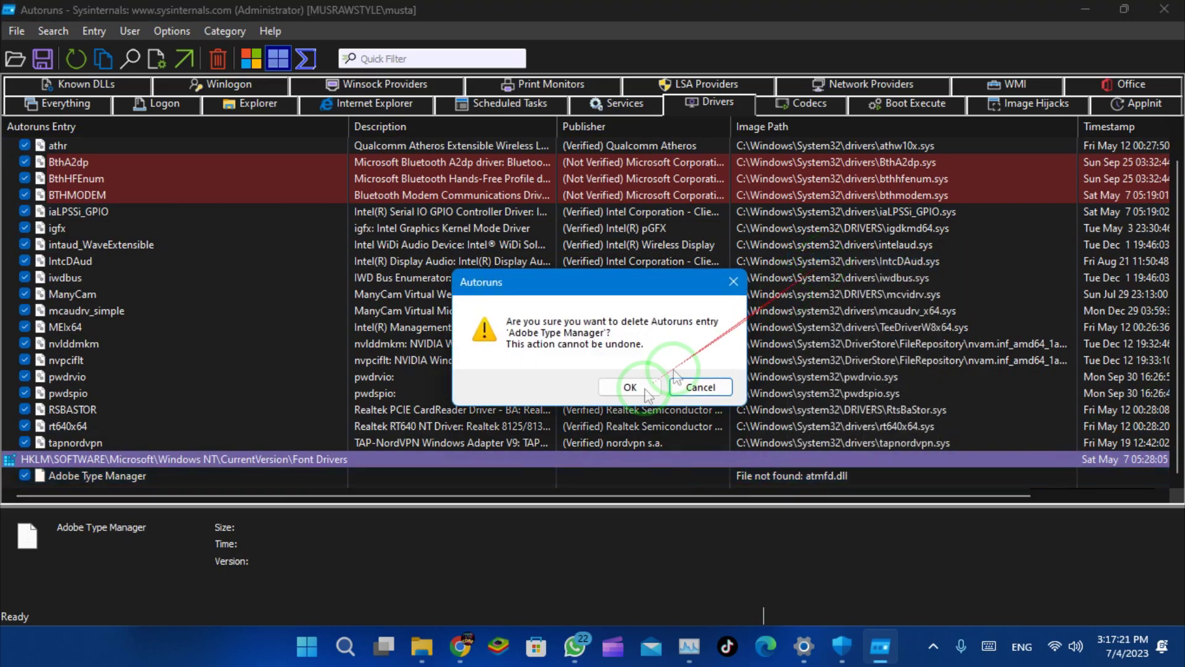
pyautogui.click(625, 389)
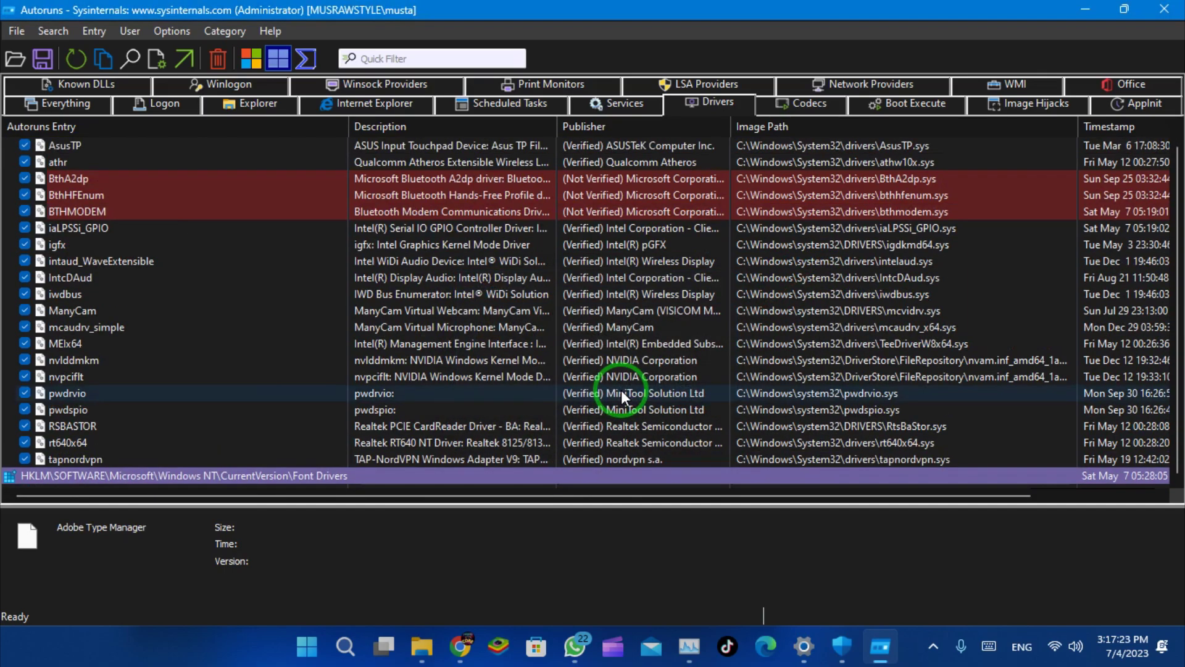
# Delete the BTHMODEM, BthA2dp and BthHFEnum driver entries
pyautogui.click(1180, 378)
pyautogui.moveTo(1180, 377); pyautogui.dragTo(1175, 164)
pyautogui.click(171, 231)
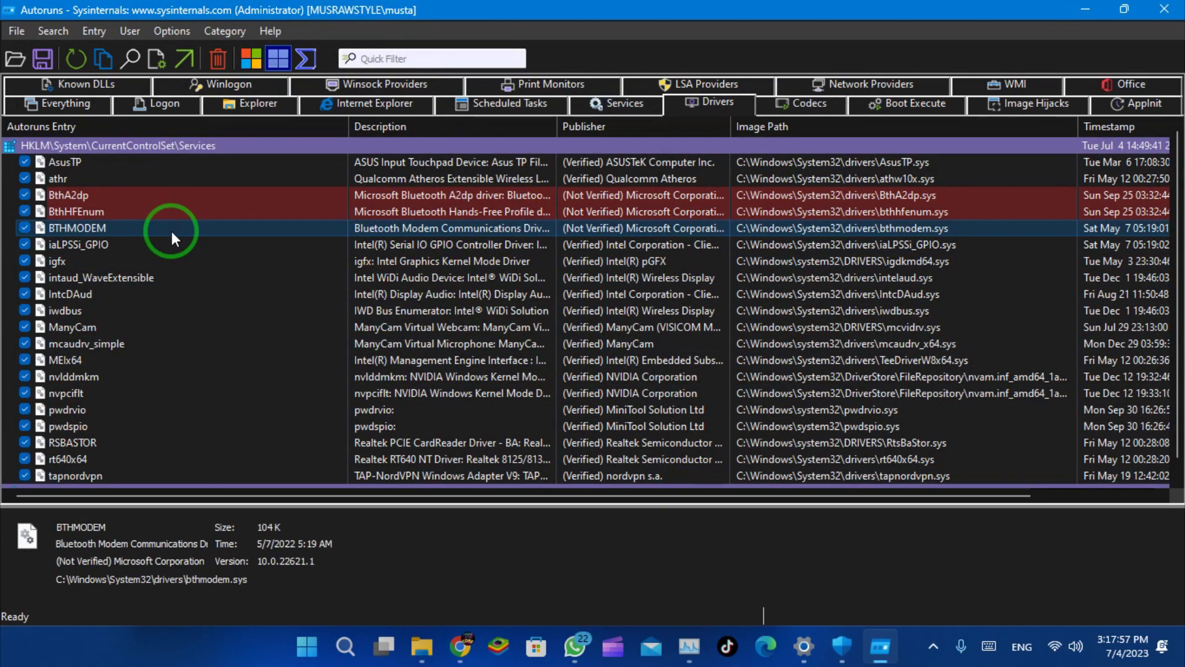
pyautogui.rightClick(180, 227)
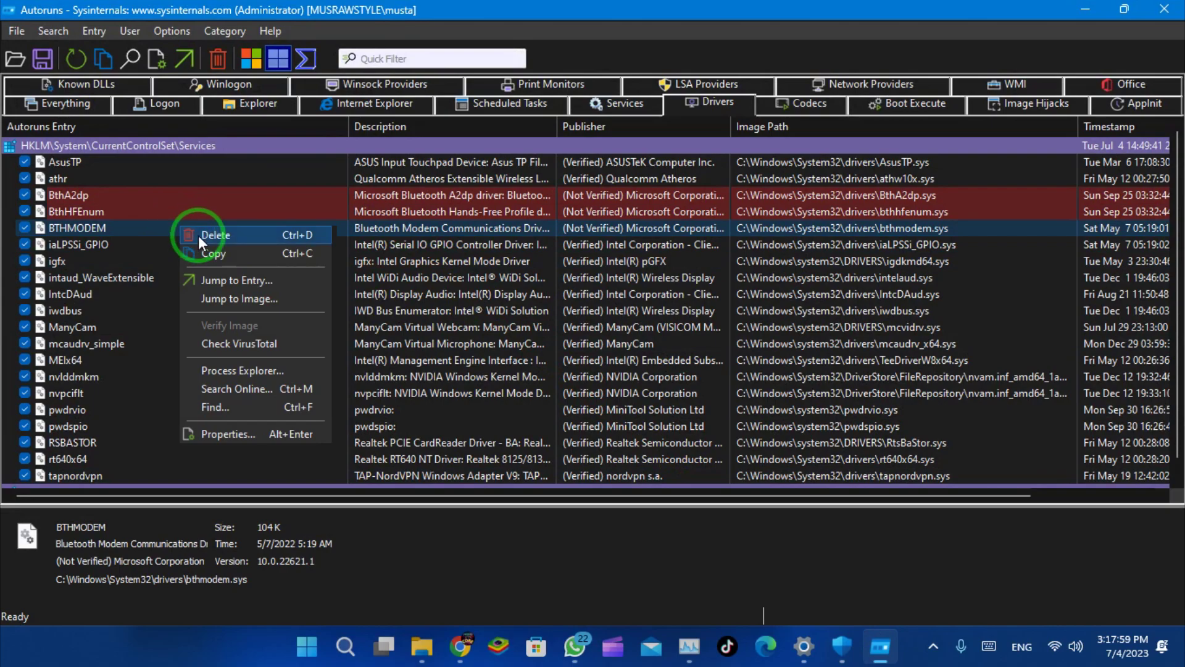
pyautogui.click(198, 235)
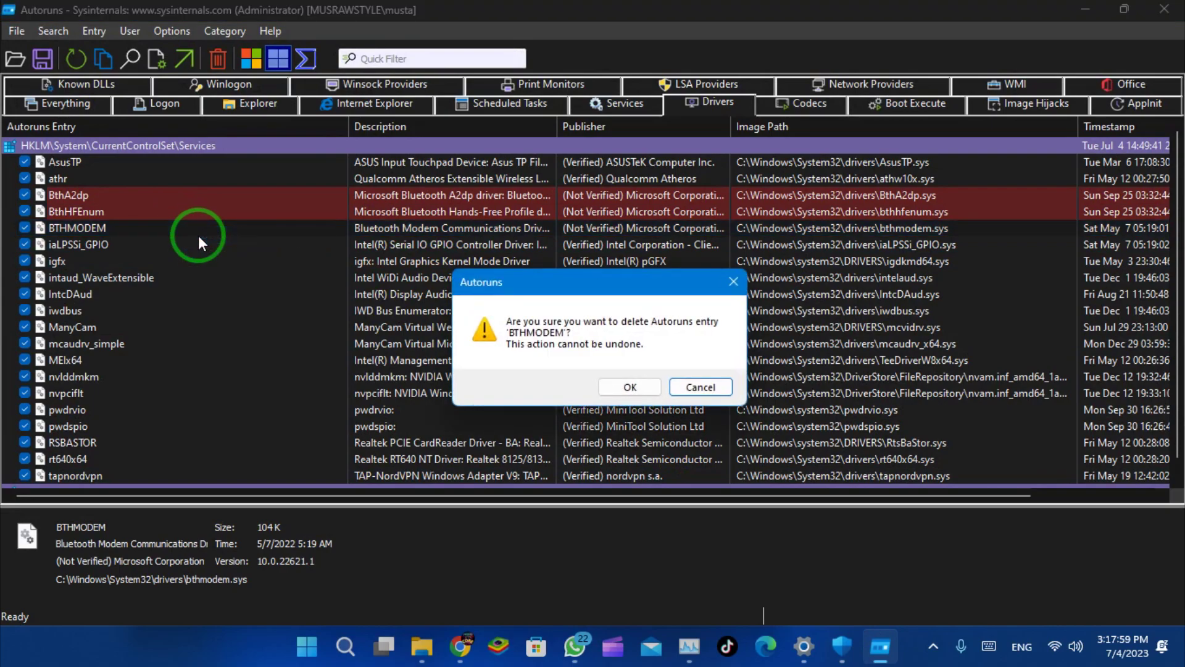
pyautogui.click(642, 387)
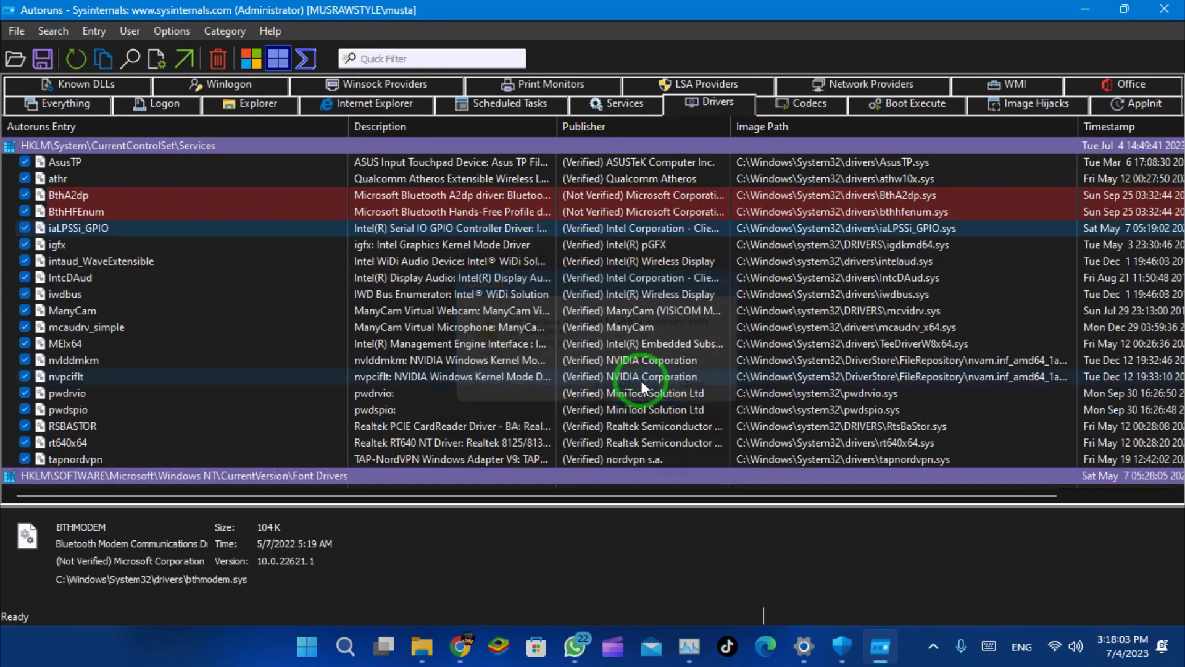
pyautogui.rightClick(506, 196)
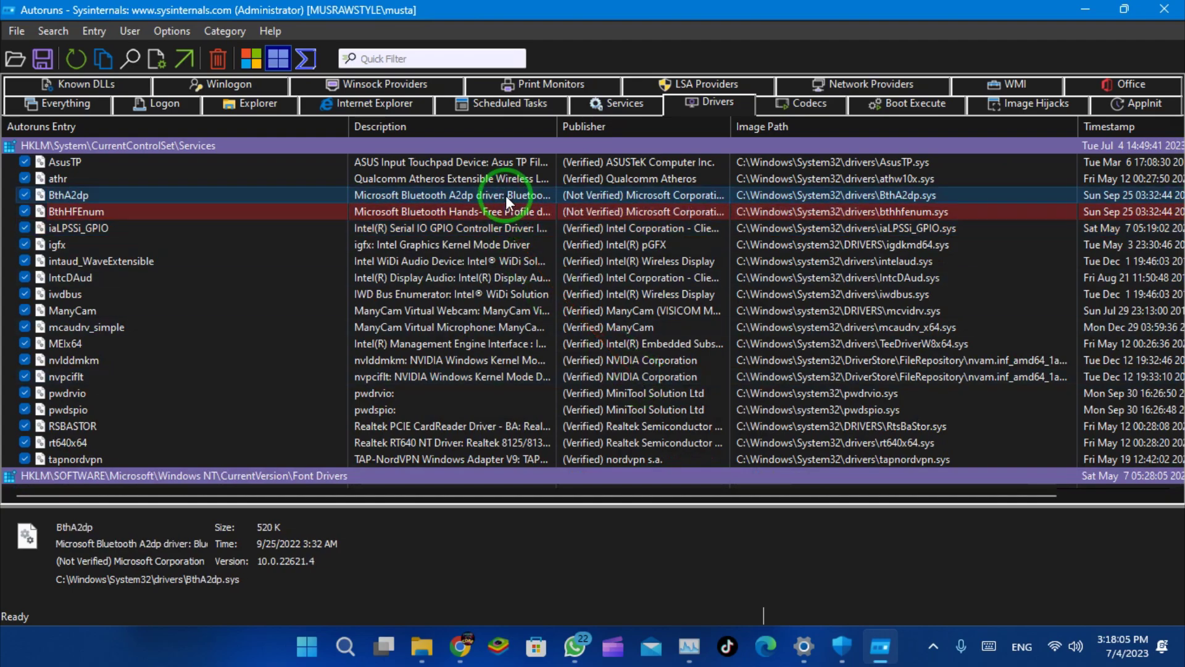
pyautogui.click(526, 205)
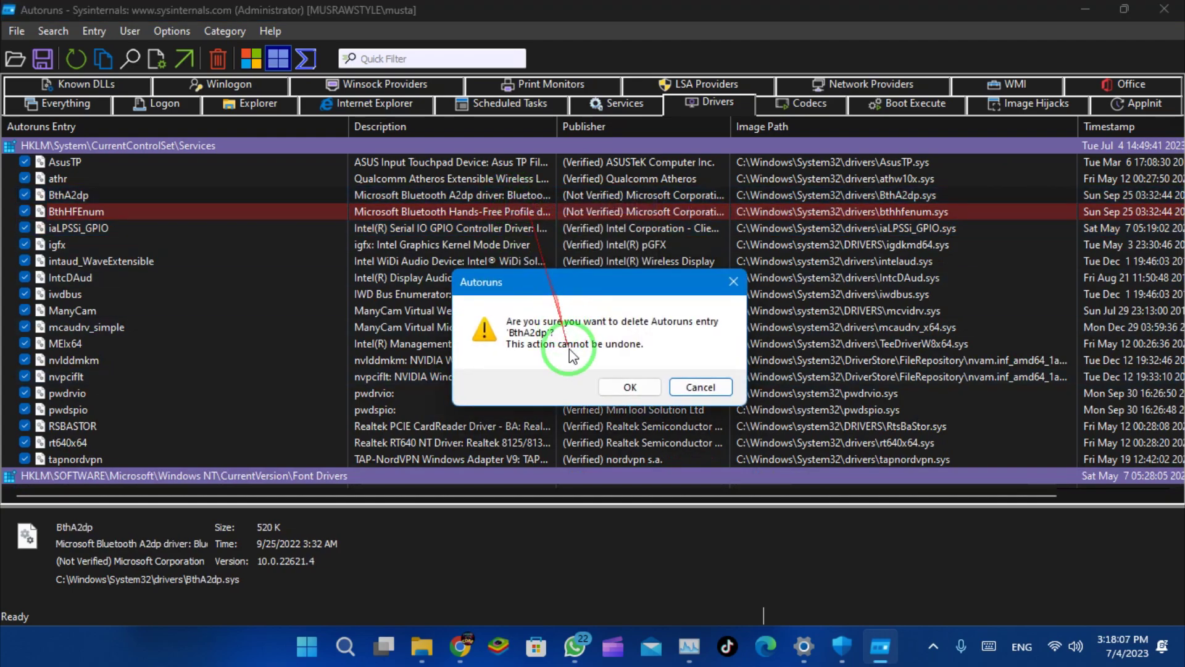
pyautogui.click(621, 385)
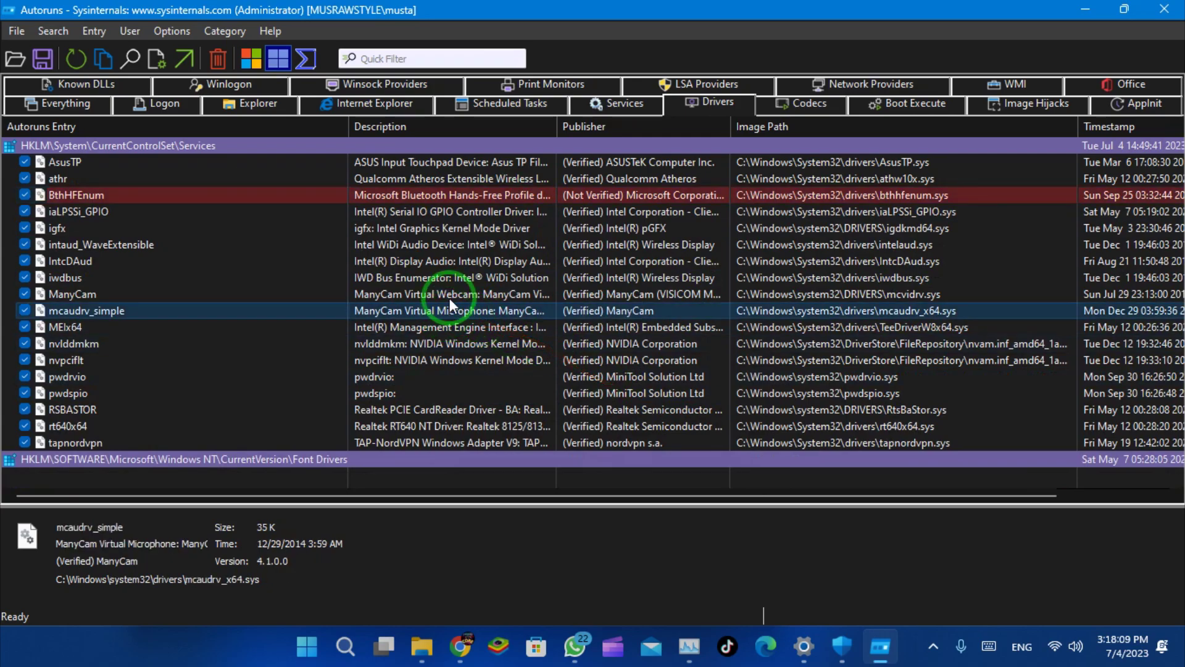
pyautogui.rightClick(476, 194)
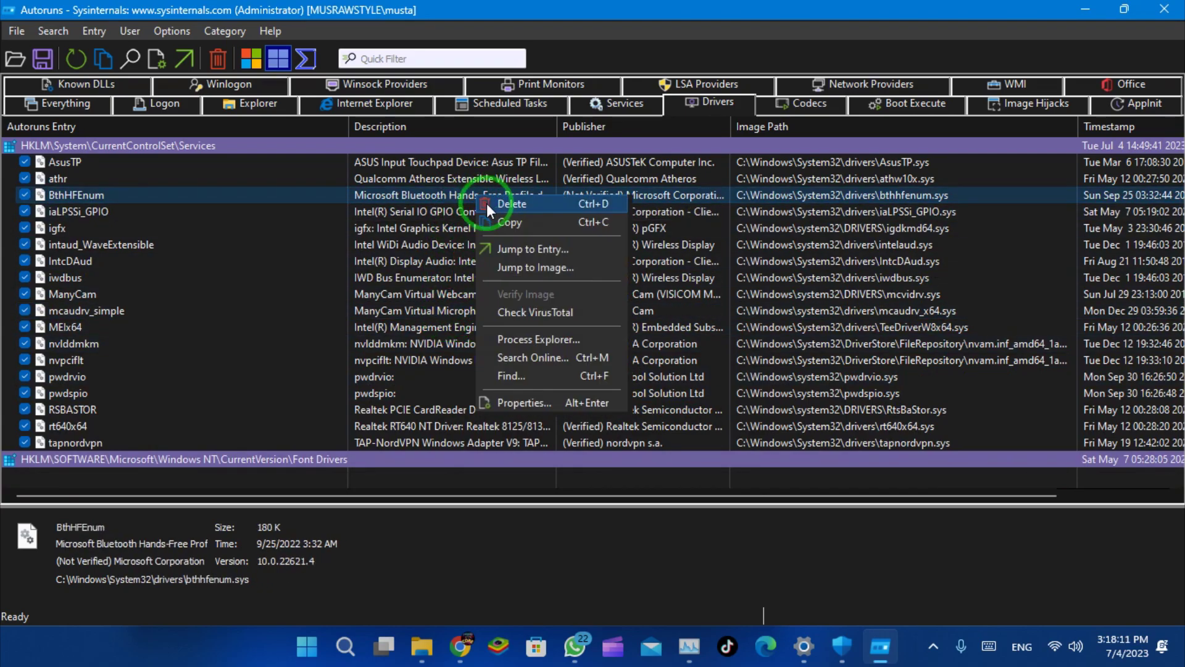
pyautogui.click(494, 203)
pyautogui.click(617, 388)
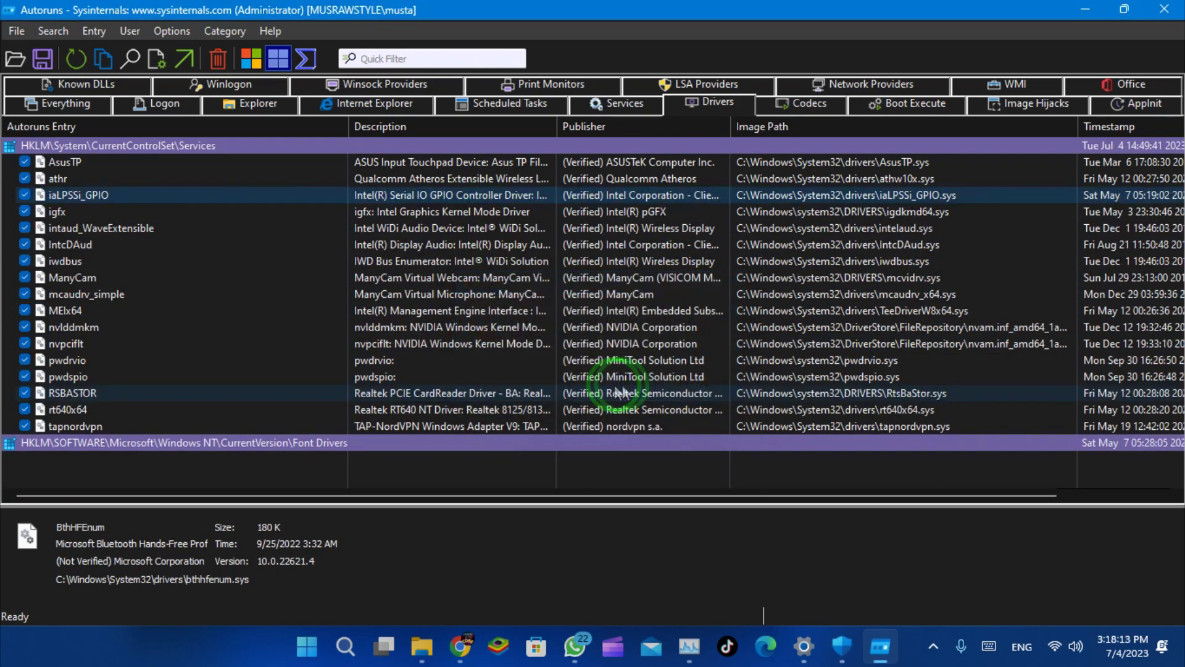
# Look over the remaining driver list, then minimise Autoruns to reveal Core isolation
pyautogui.moveTo(1042, 493); pyautogui.dragTo(742, 530)
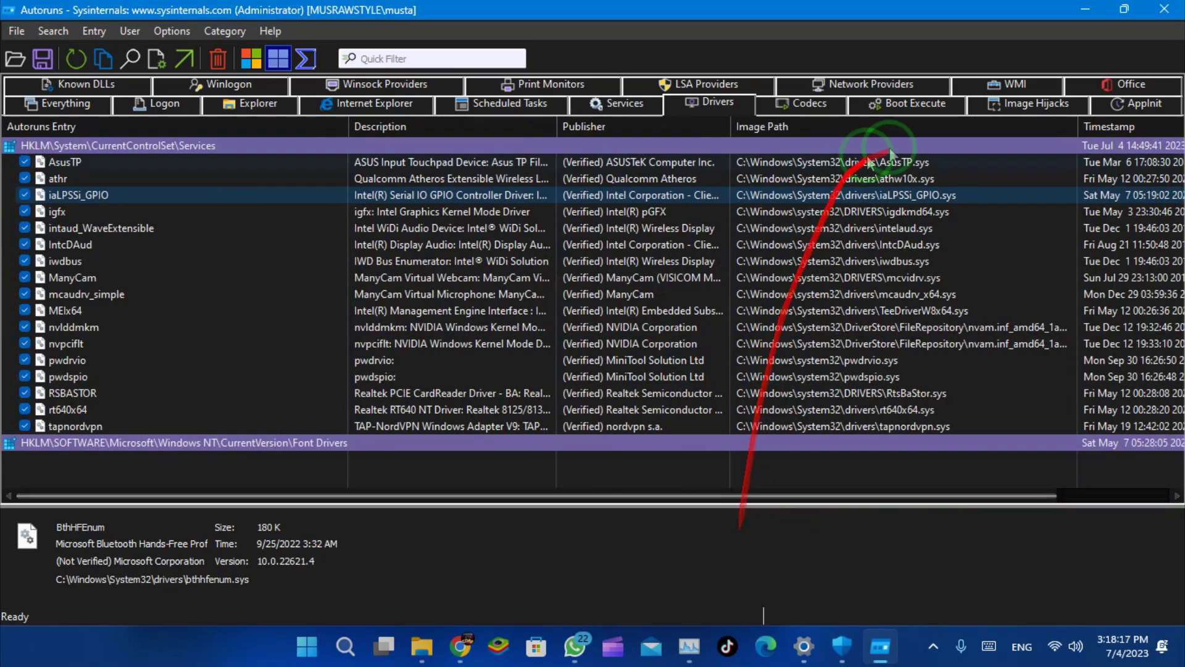
pyautogui.hscroll(3, 928, 304)
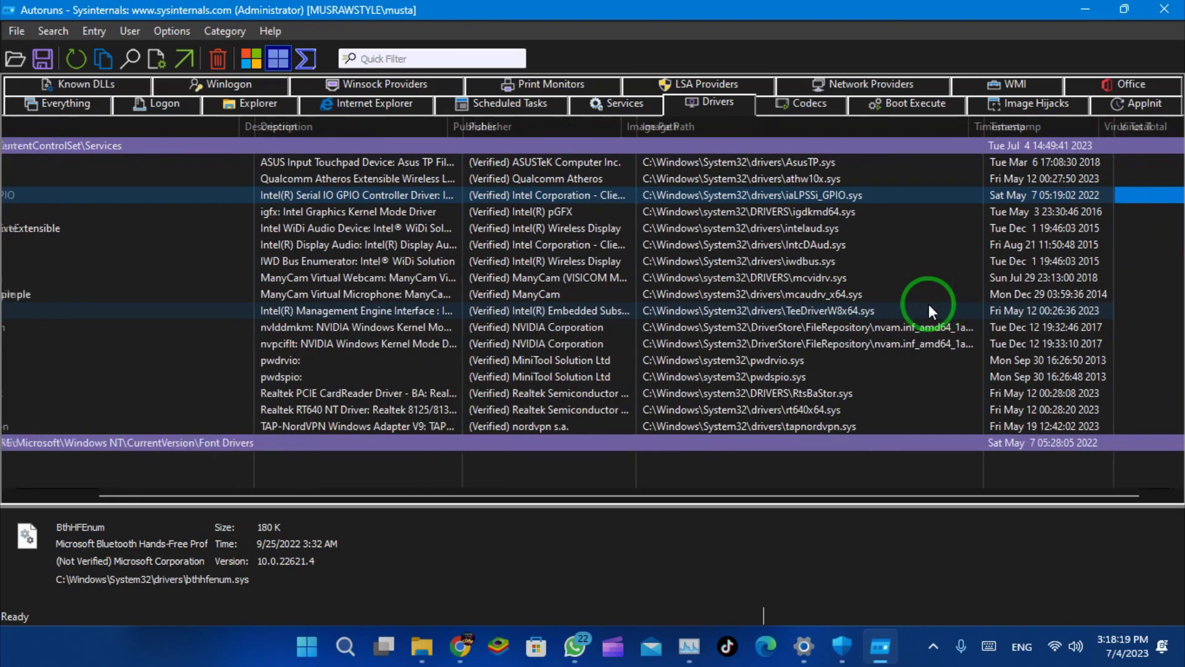
pyautogui.hscroll(-3, 929, 304)
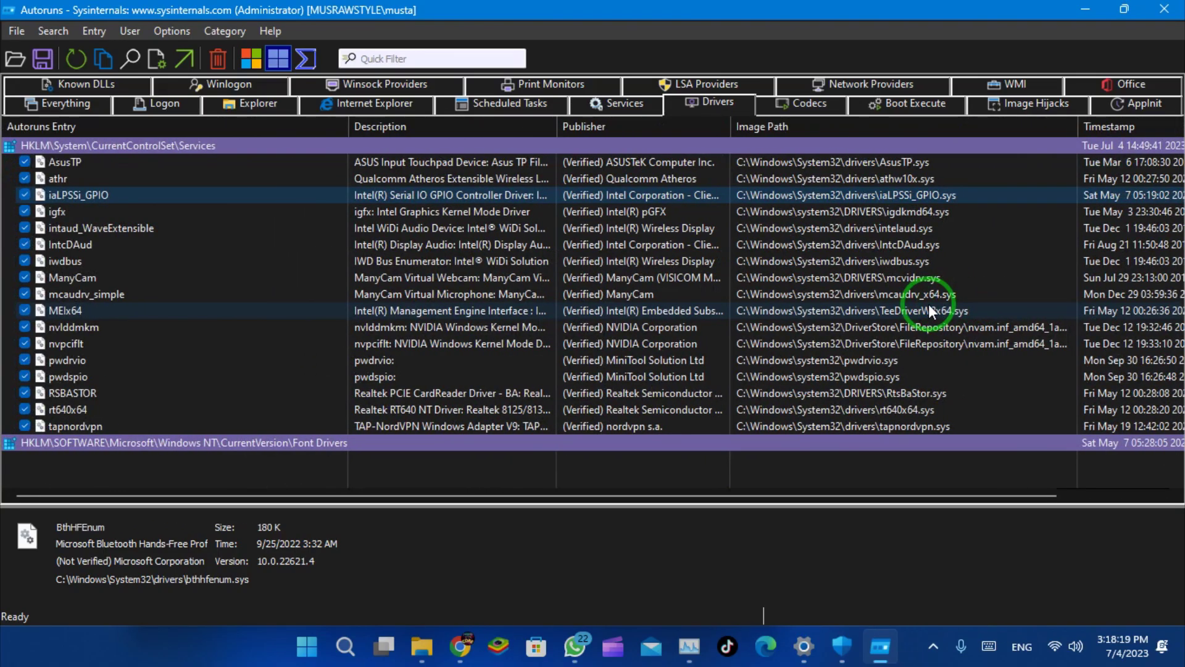
pyautogui.click(1084, 10)
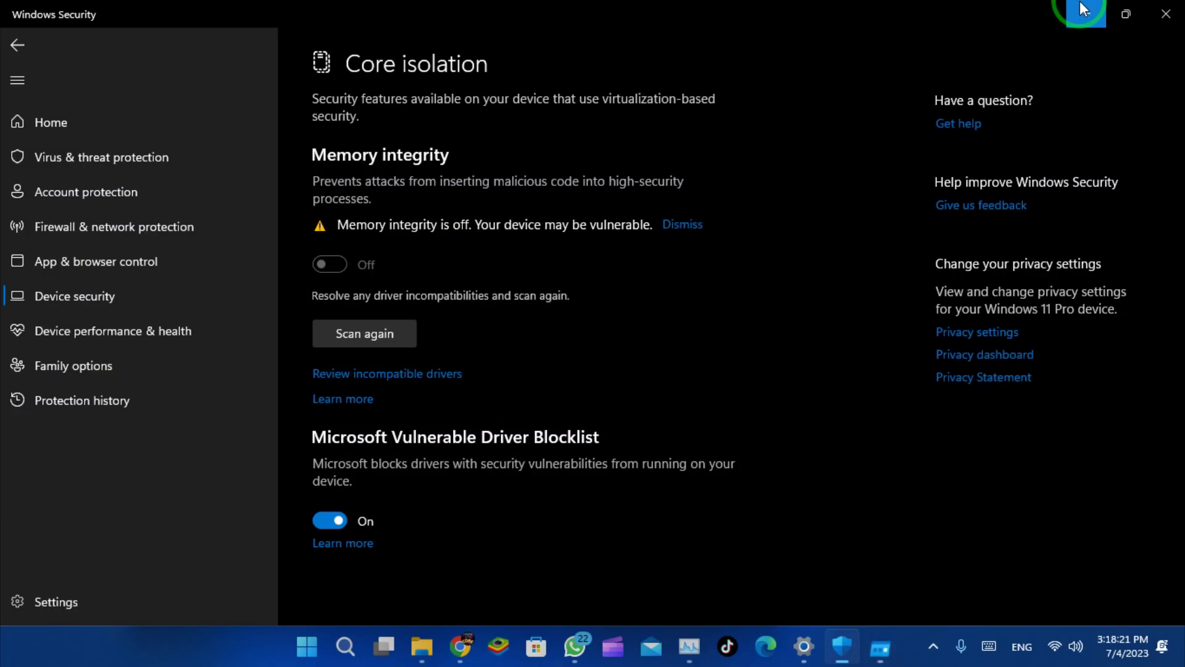
# Rescan driver compatibility on Core isolation and dismiss the Memory integrity warning
pyautogui.click(383, 333)
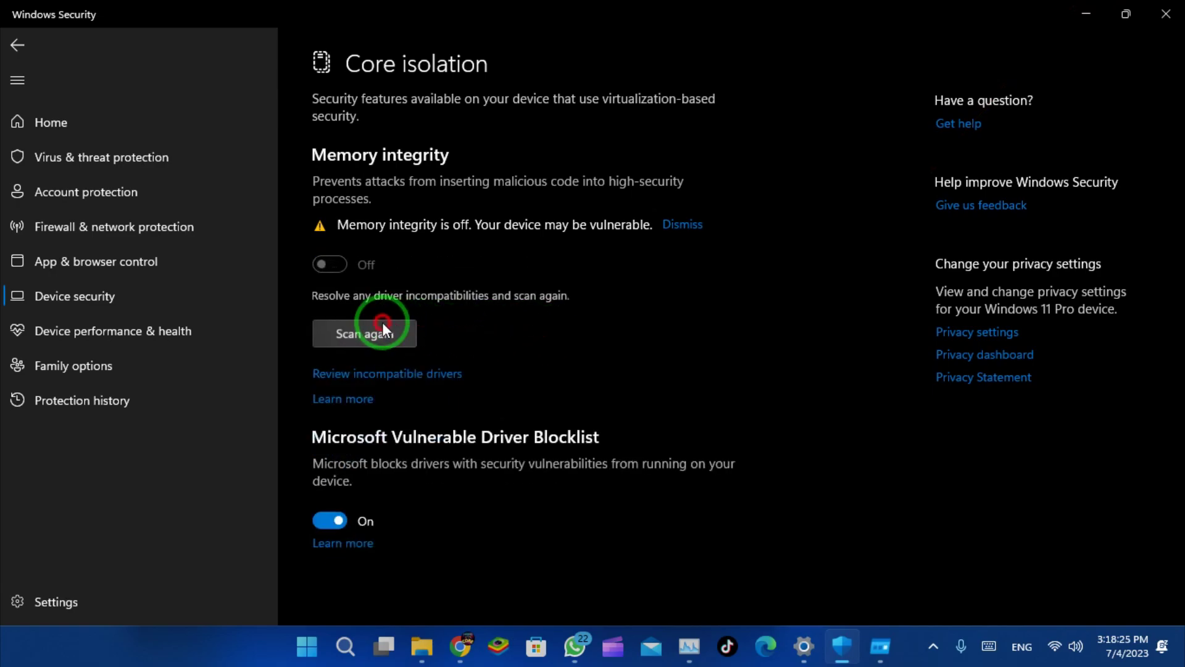
pyautogui.click(382, 322)
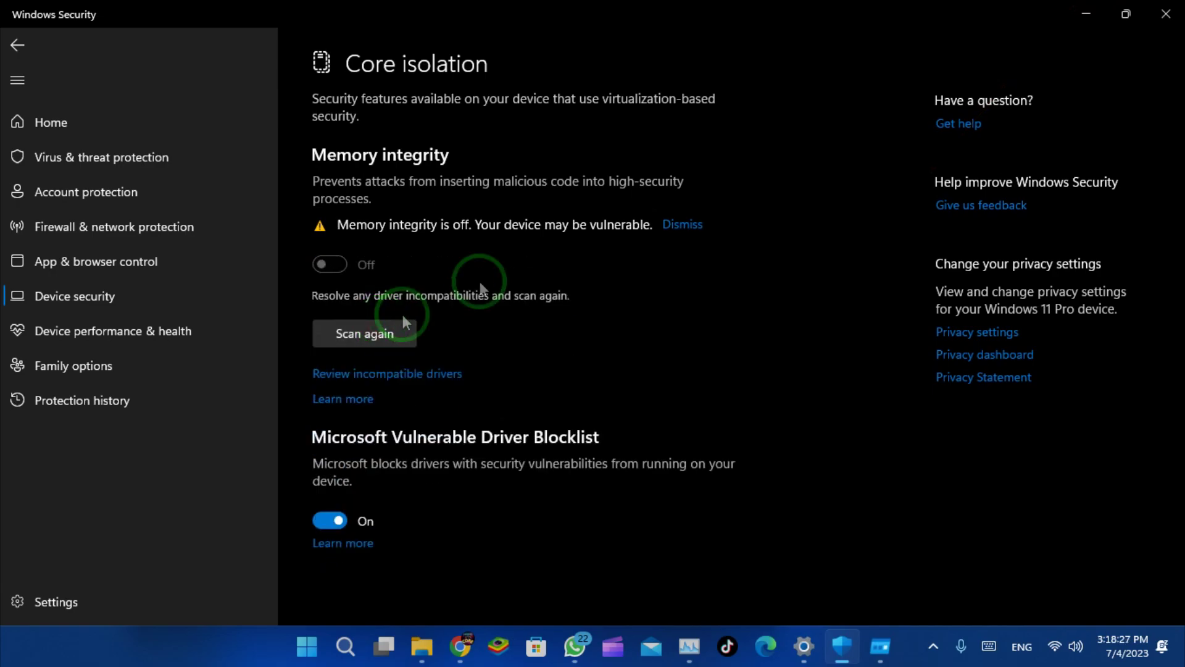
pyautogui.click(679, 226)
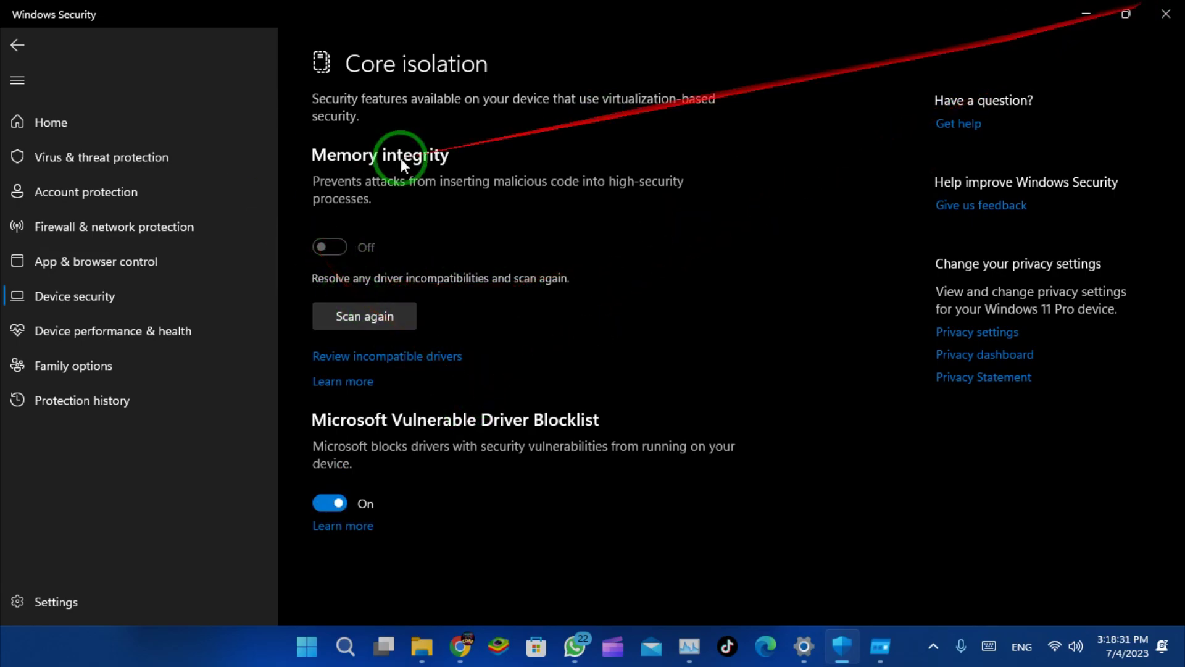
# Return Home, reopen Device security, rescan, and open the incompatible drivers list
pyautogui.click(96, 126)
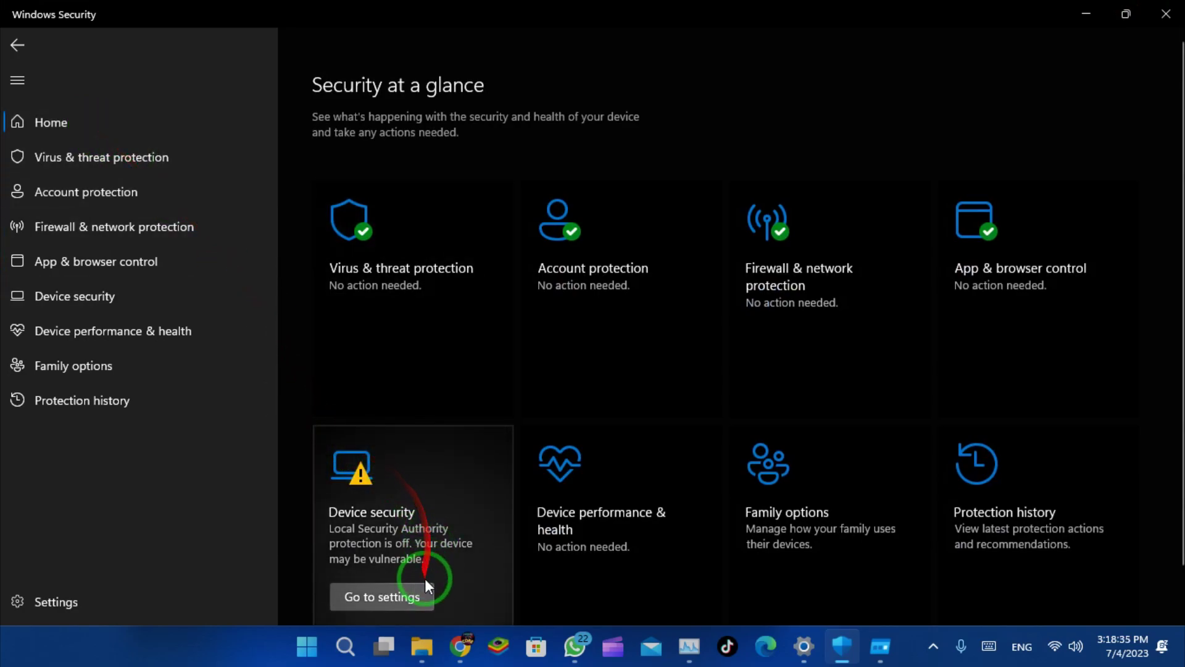
pyautogui.click(413, 590)
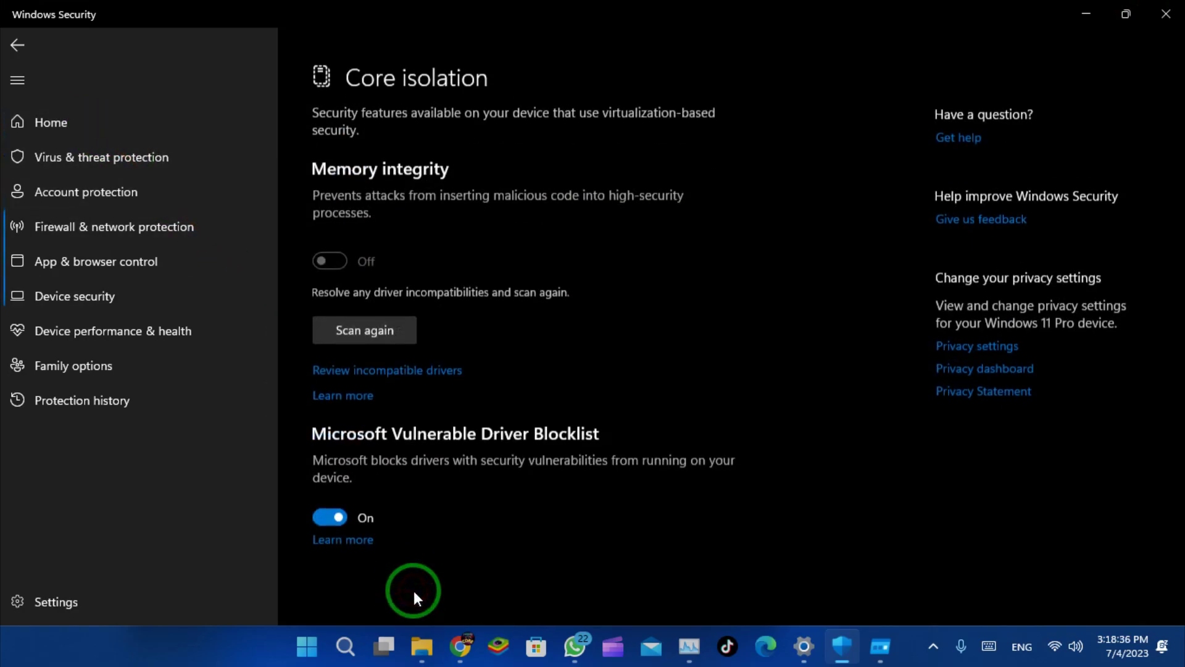
pyautogui.click(357, 321)
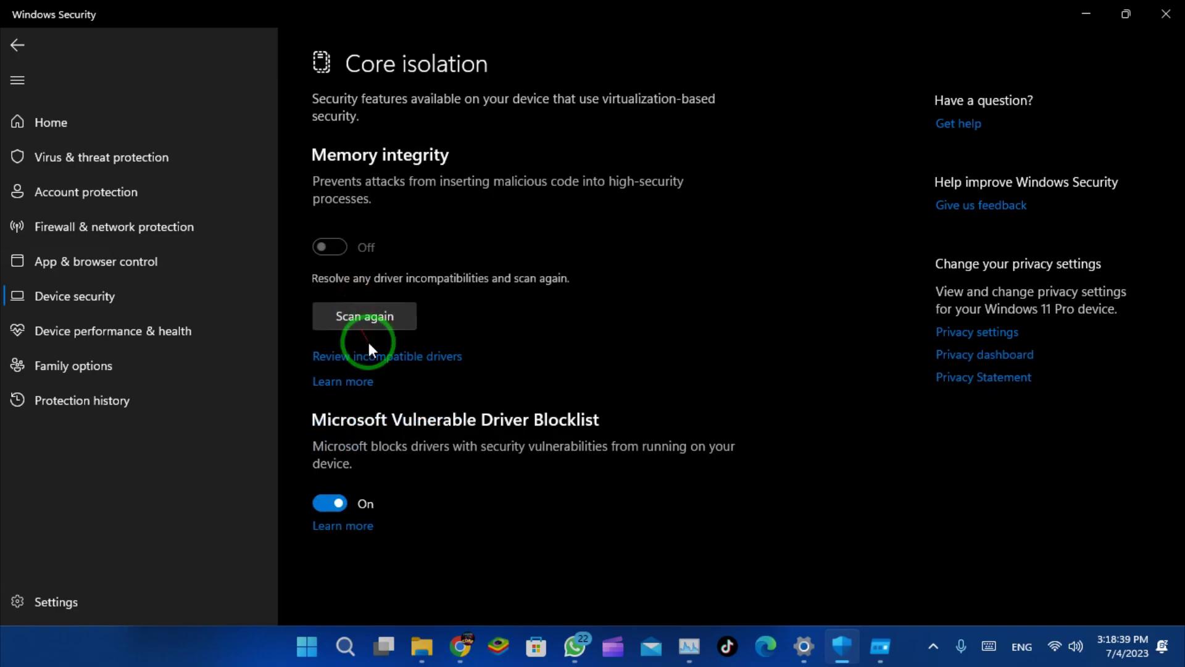
pyautogui.click(371, 359)
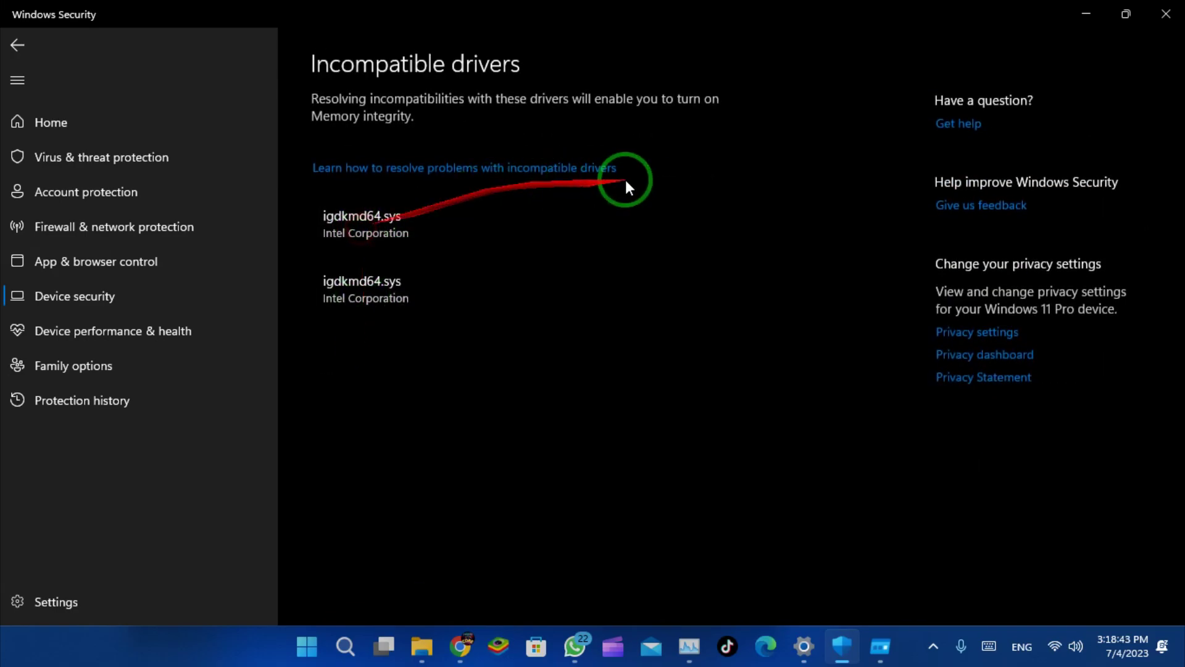
# Expand the details of both igdkmd64.sys incompatible driver entries
pyautogui.click(698, 213)
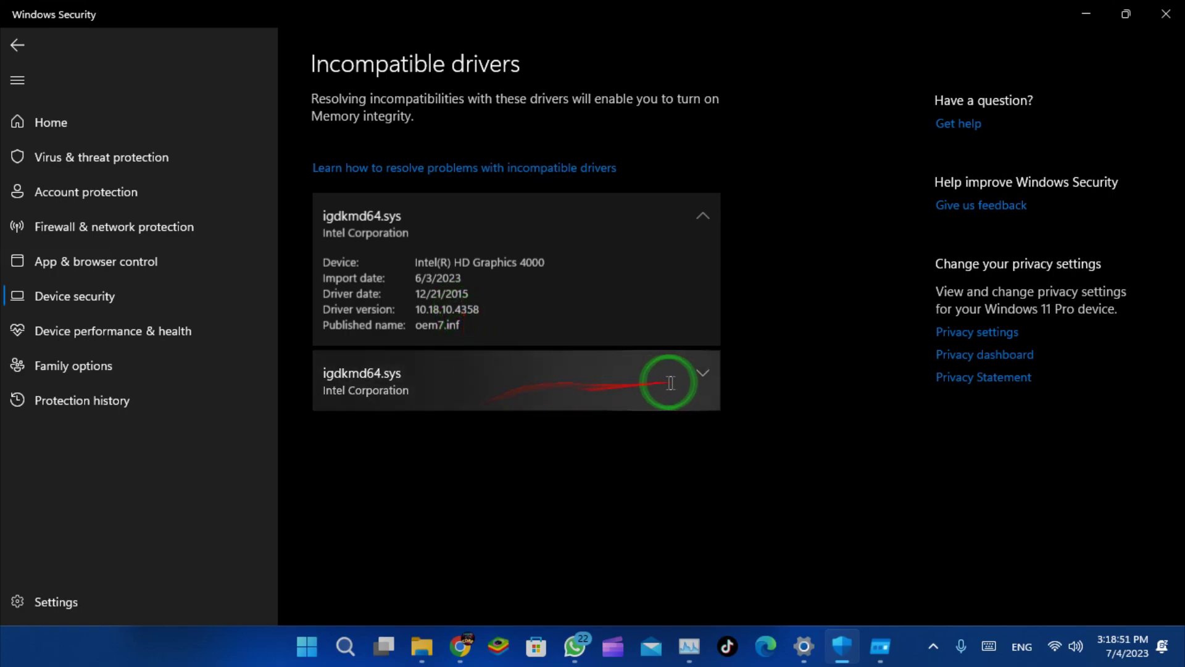
pyautogui.click(701, 374)
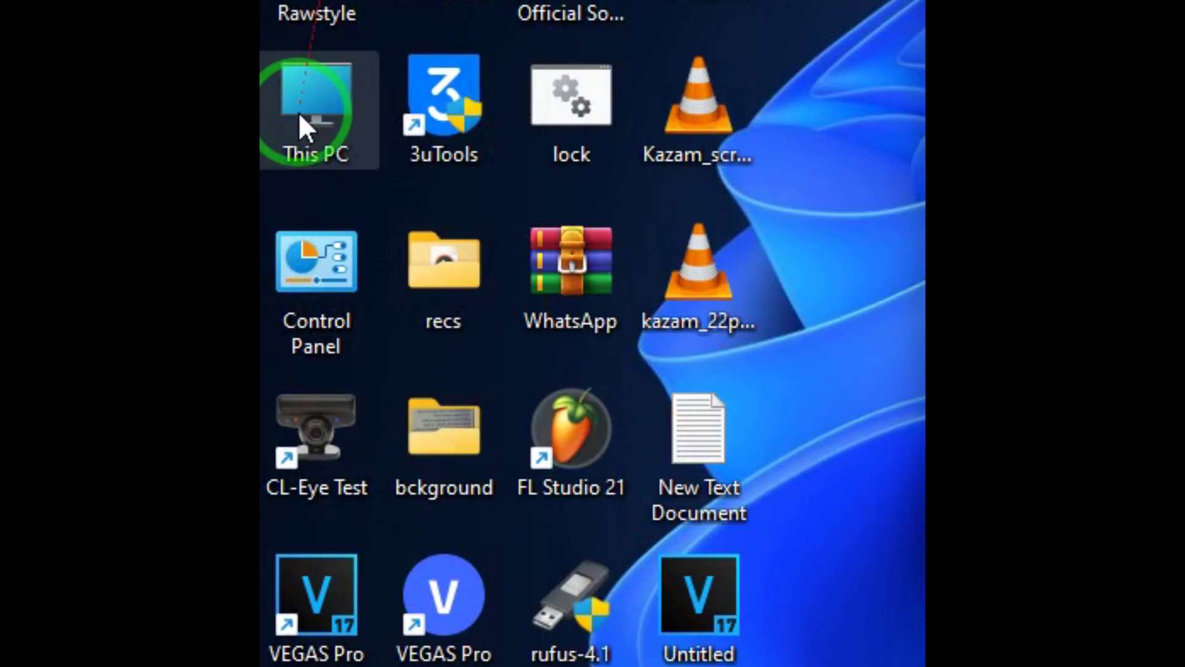
# Launch Computer Management from the This PC context menu's Manage option
pyautogui.rightClick(306, 117)
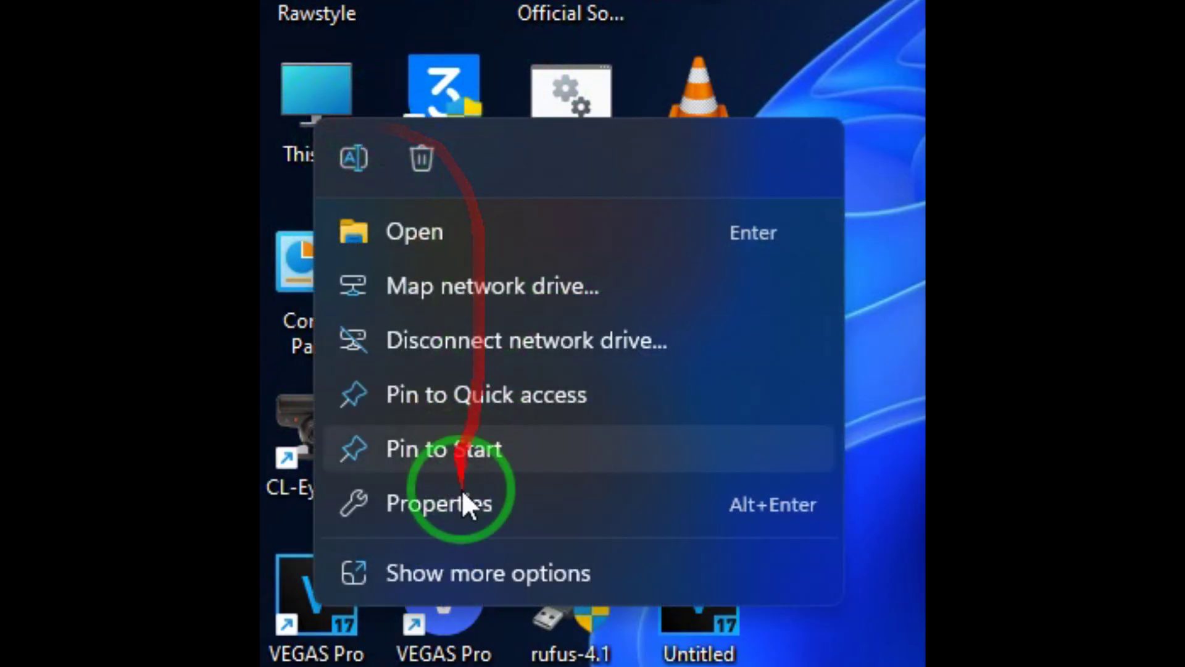
pyautogui.click(471, 590)
pyautogui.click(629, 265)
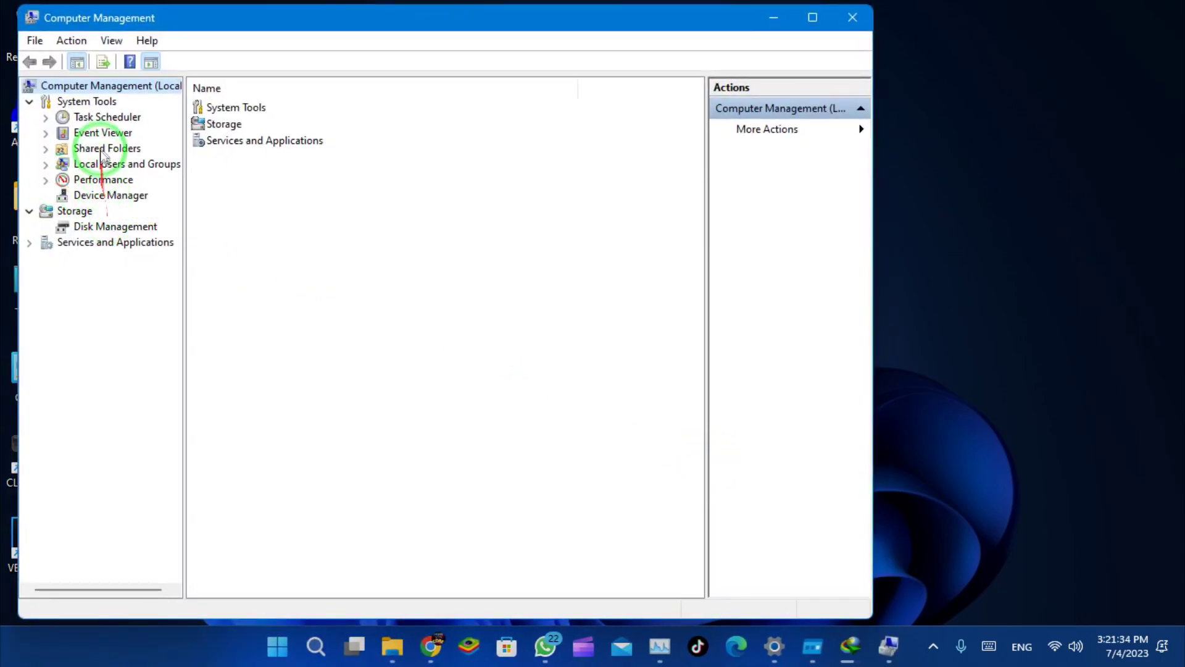
# Uninstall the Intel(R) HD Graphics 4000 adapter in Device Manager, declining the restart
pyautogui.click(92, 195)
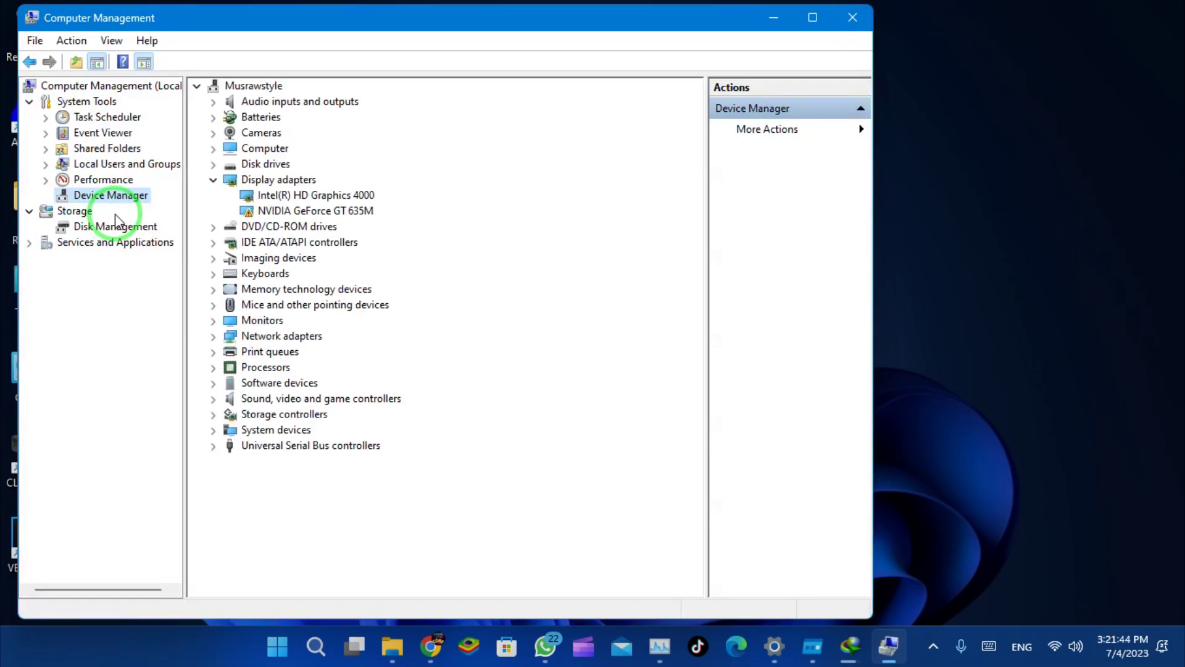
pyautogui.click(278, 197)
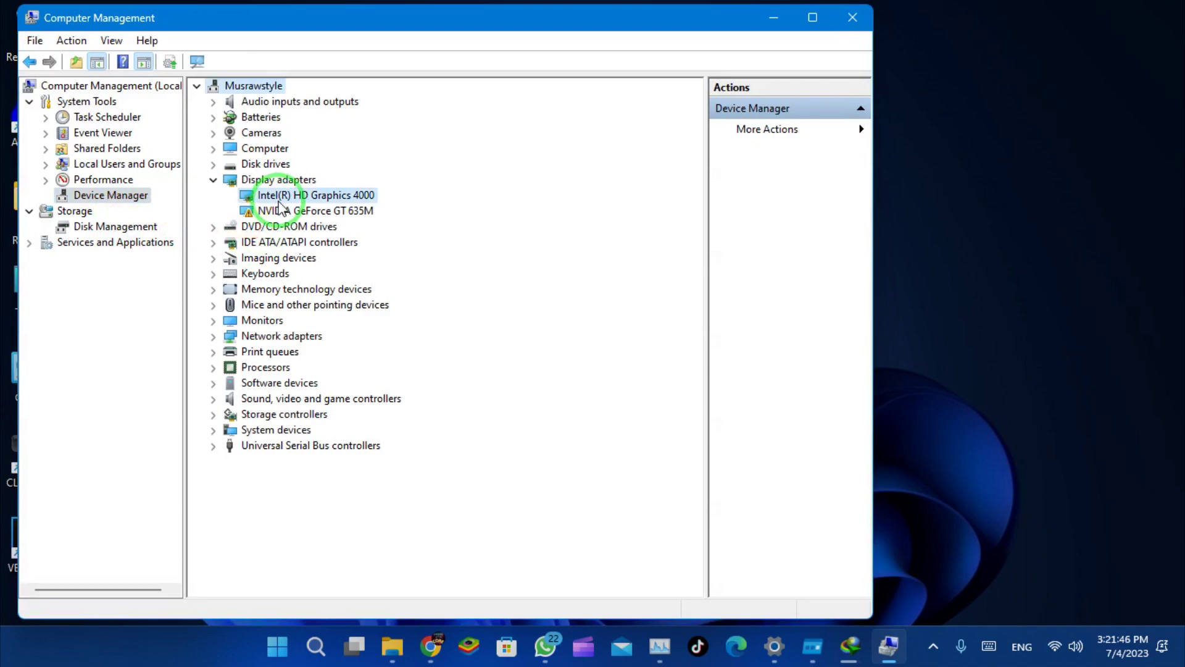
pyautogui.click(288, 196)
pyautogui.rightClick(289, 199)
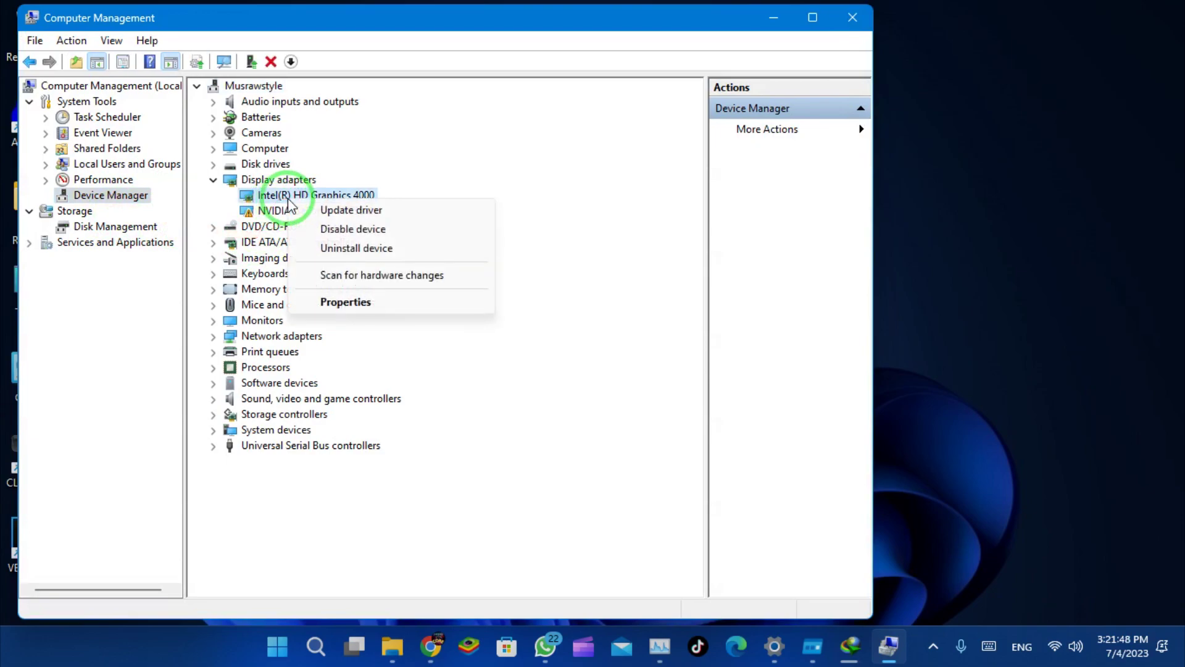
pyautogui.click(364, 247)
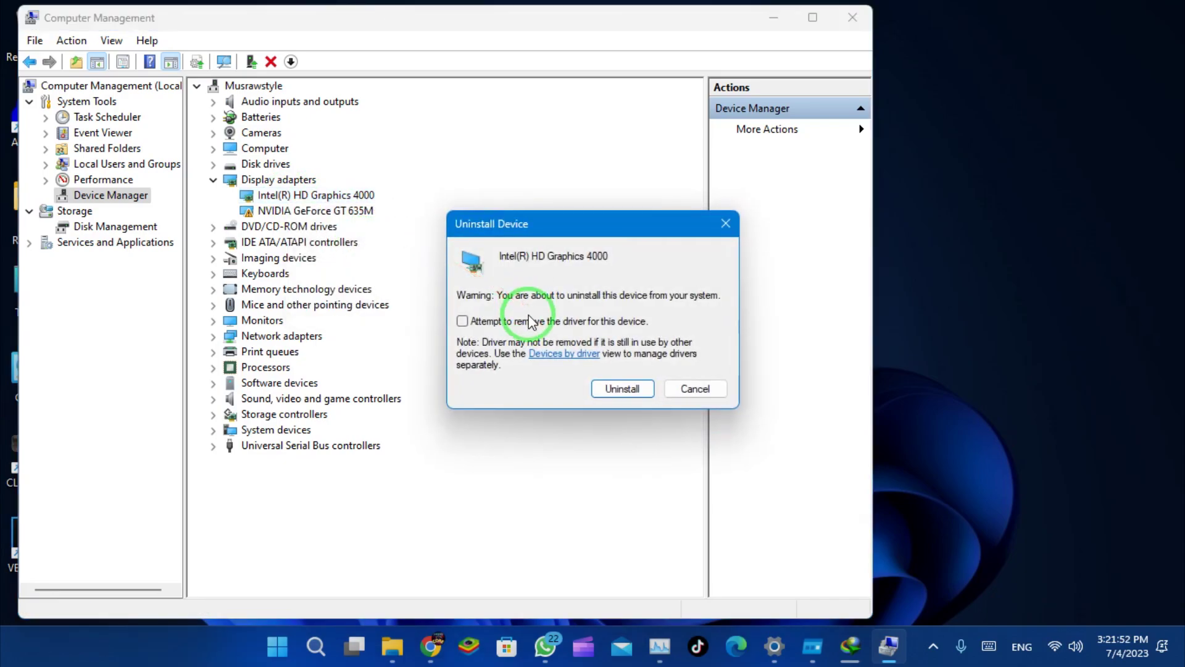
pyautogui.click(635, 390)
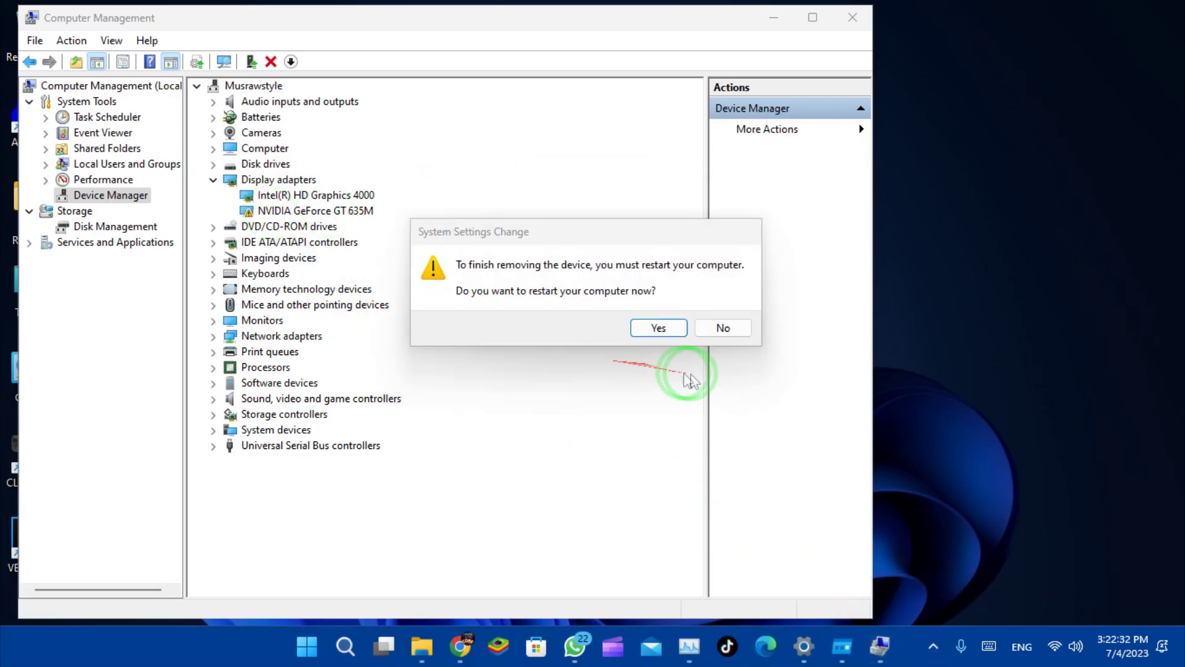
pyautogui.click(721, 329)
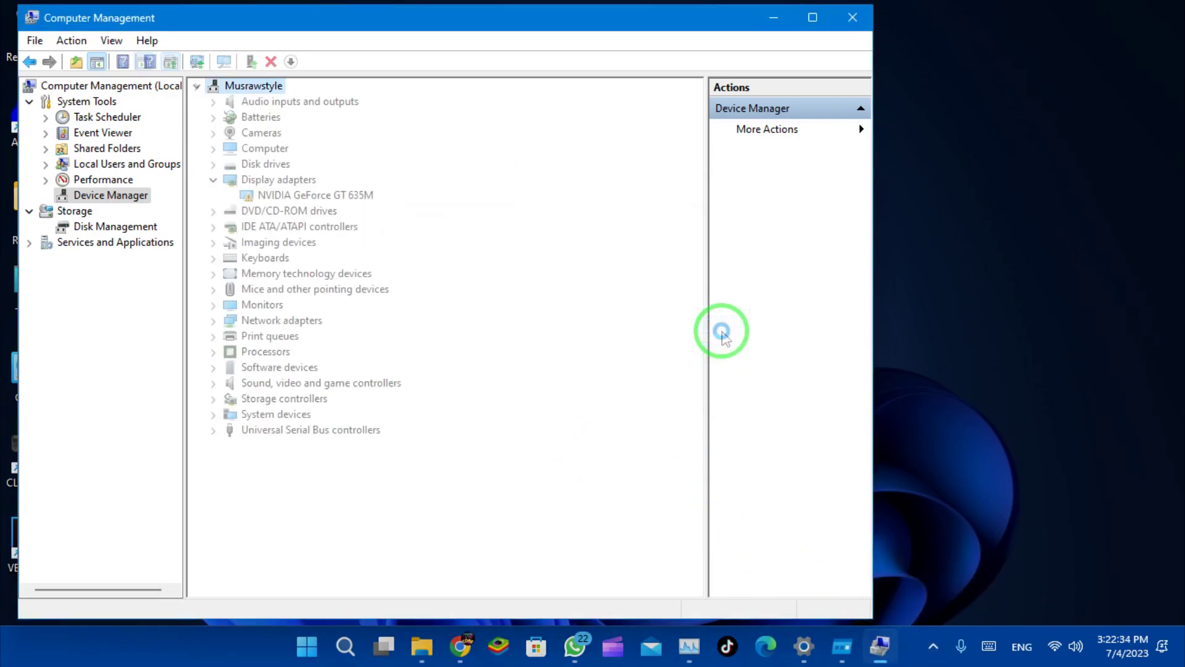
# Switch Memory integrity on under Core isolation in Windows Security's Device security settings
pyautogui.click(826, 645)
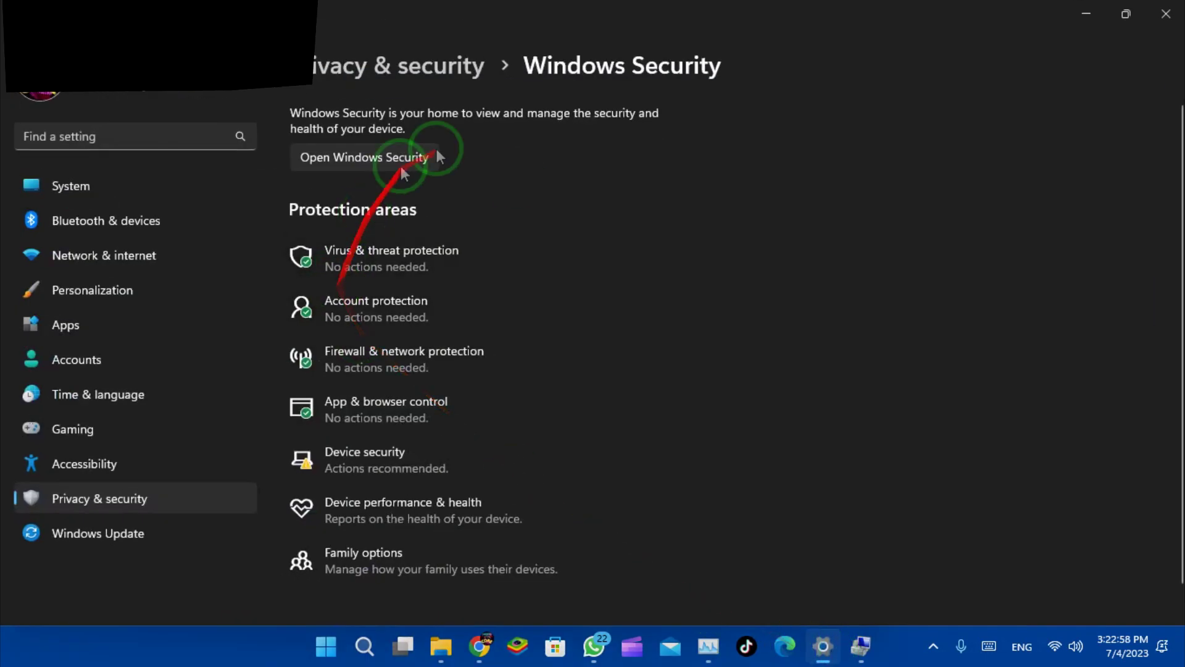
pyautogui.click(386, 165)
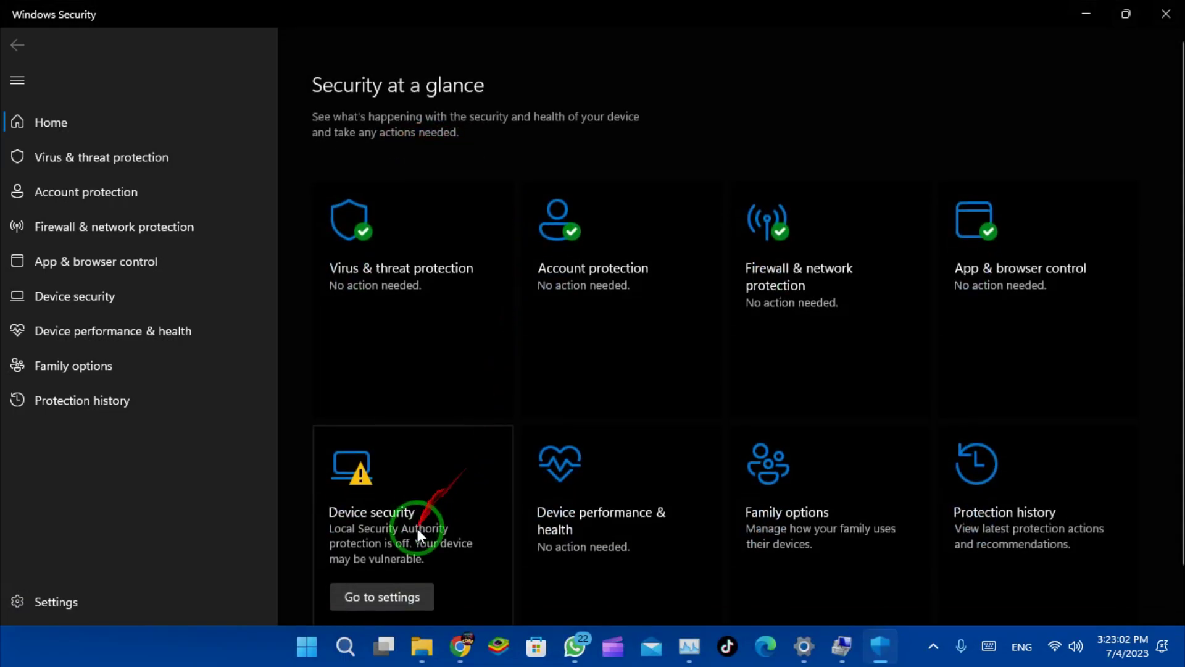
pyautogui.click(403, 591)
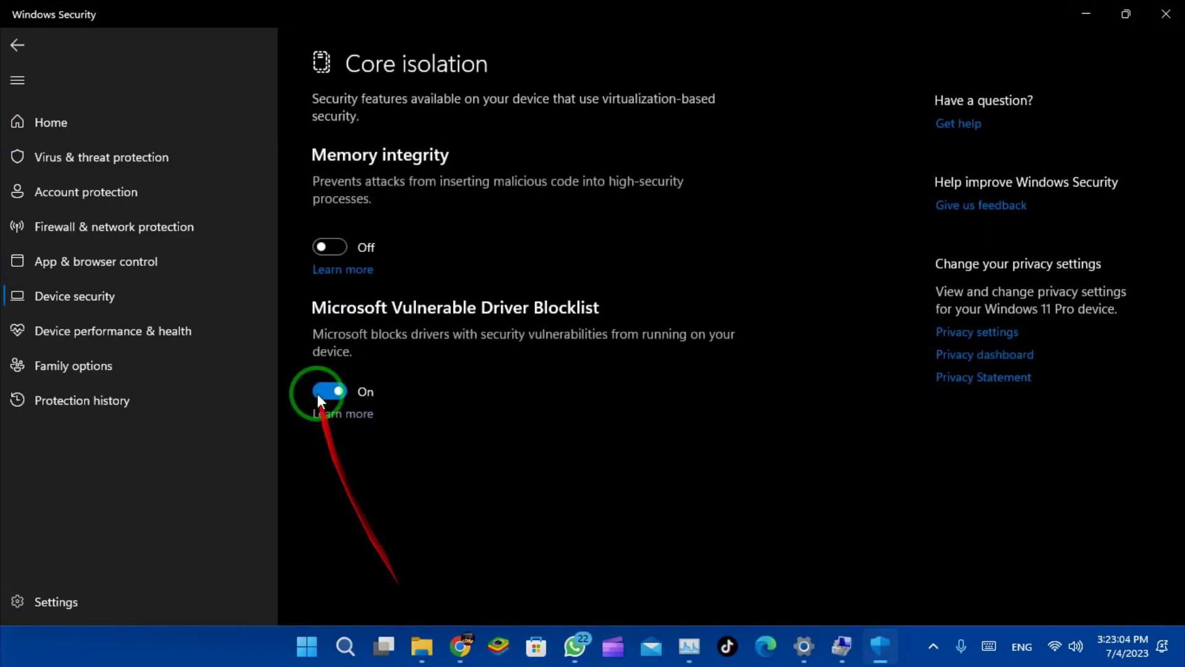
pyautogui.click(330, 247)
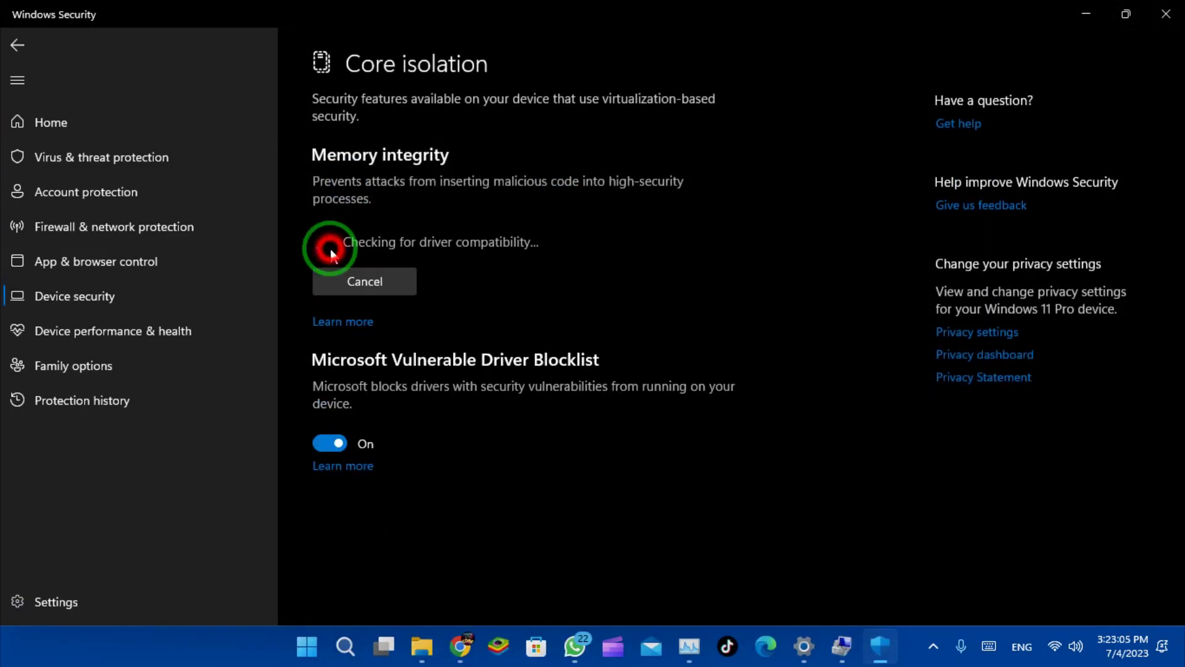